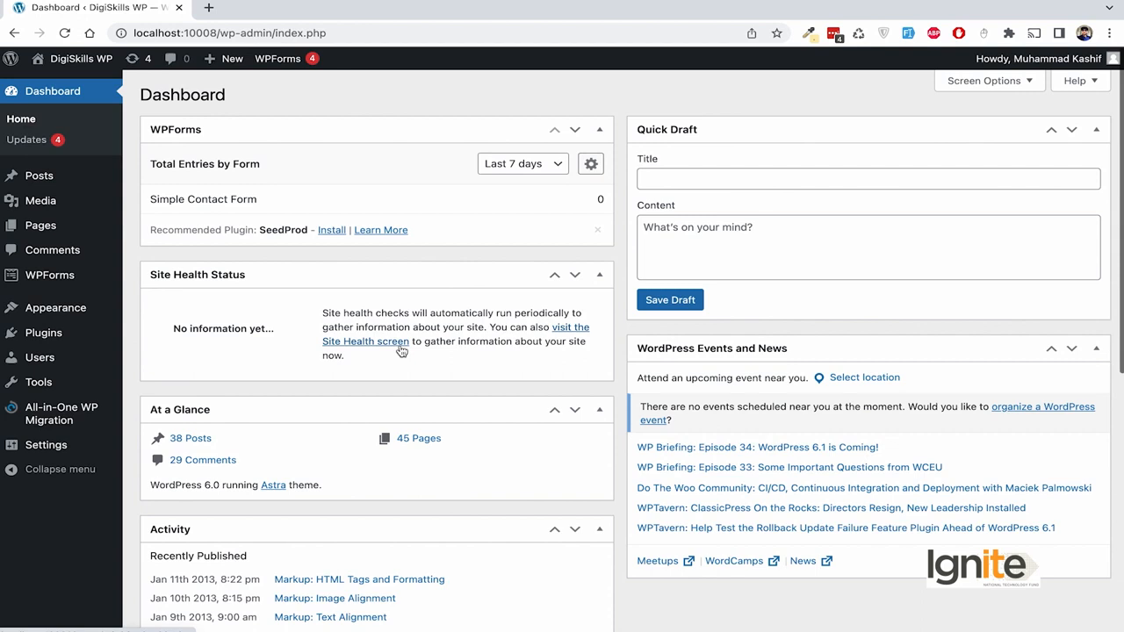
- Open the All-in-One WP Migration Backups page and start a new full site backup
mouse_move(114, 379)
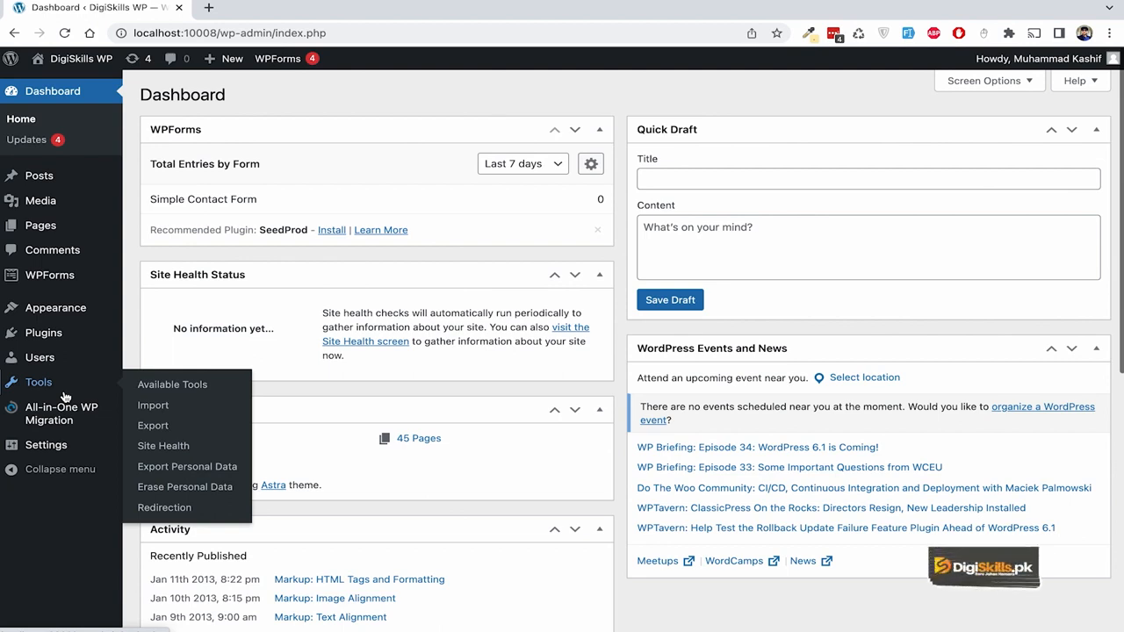
mouse_move(98, 411)
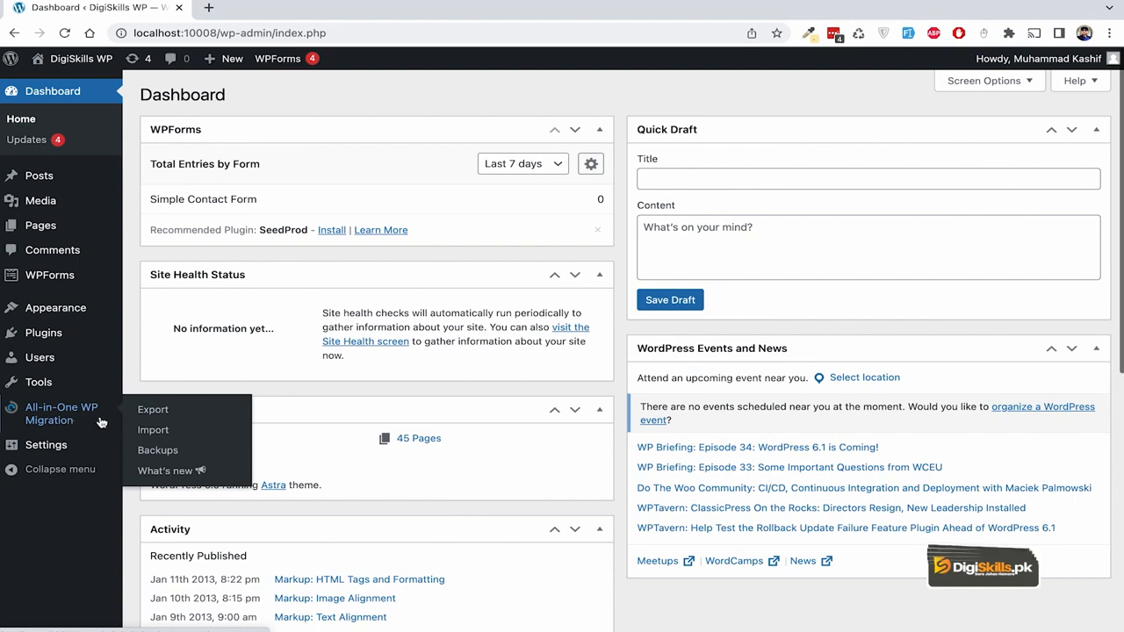
left_click(163, 449)
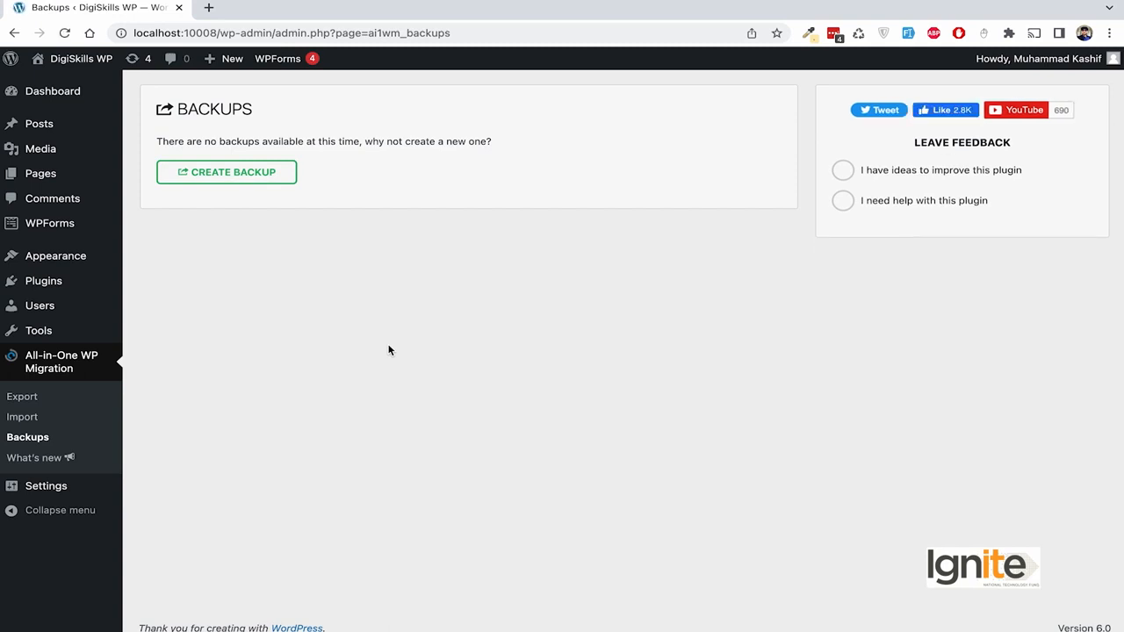
left_click(260, 176)
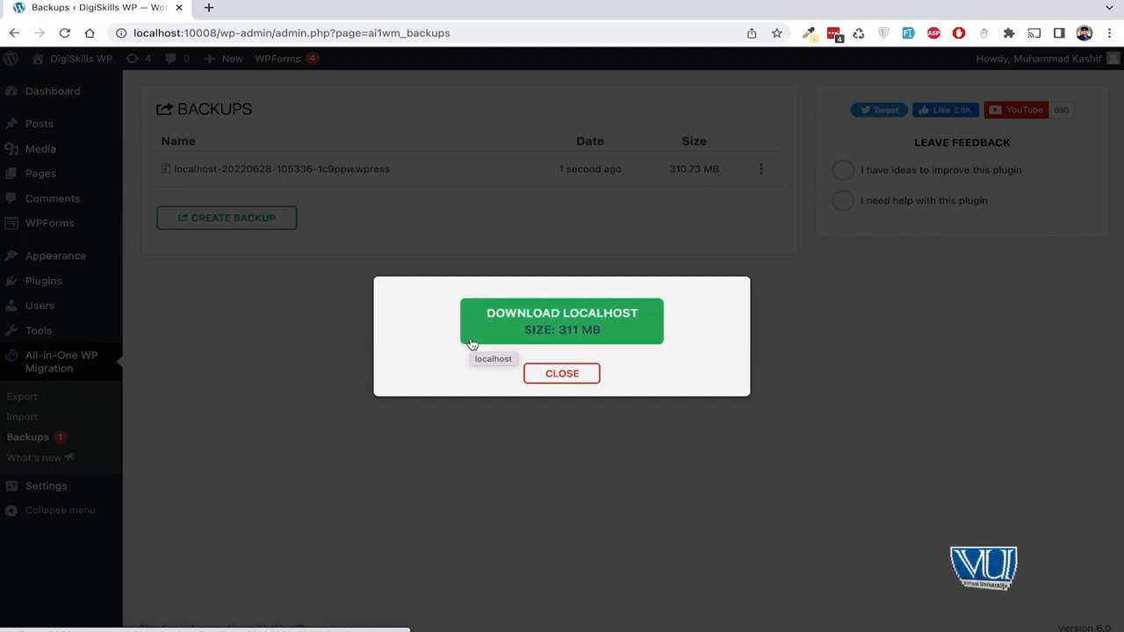
- Dismiss the finished-backup notice and reload the list to show the 310.73 MB backup
left_click(572, 374)
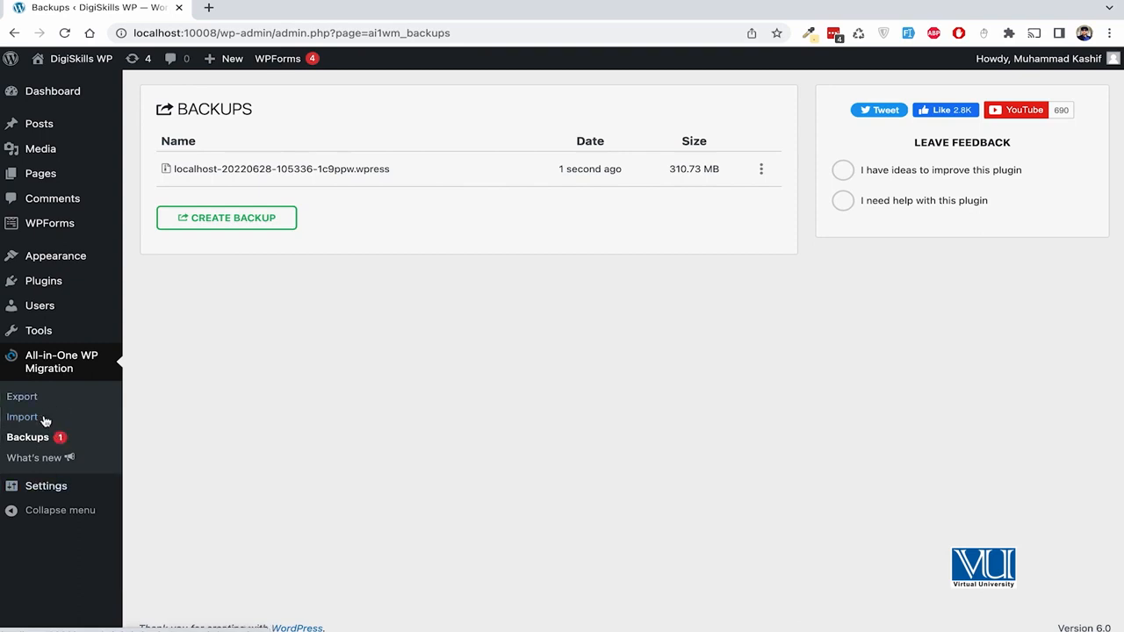
left_click(40, 442)
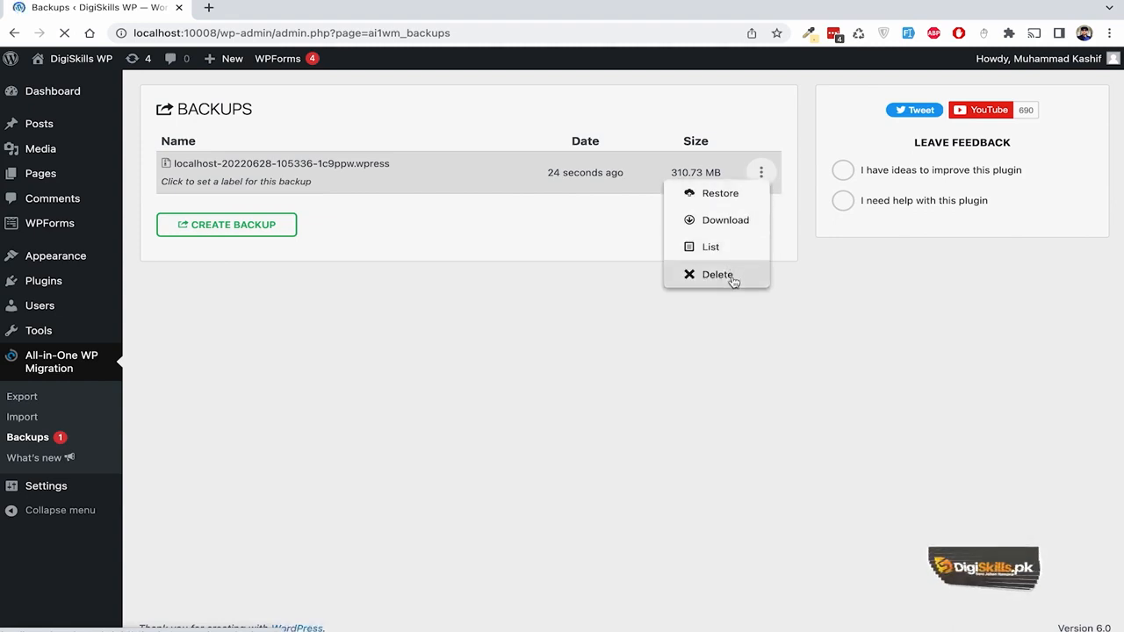
- Try restoring from the 310.73 MB backup, then download the .wpress file instead
left_click(726, 193)
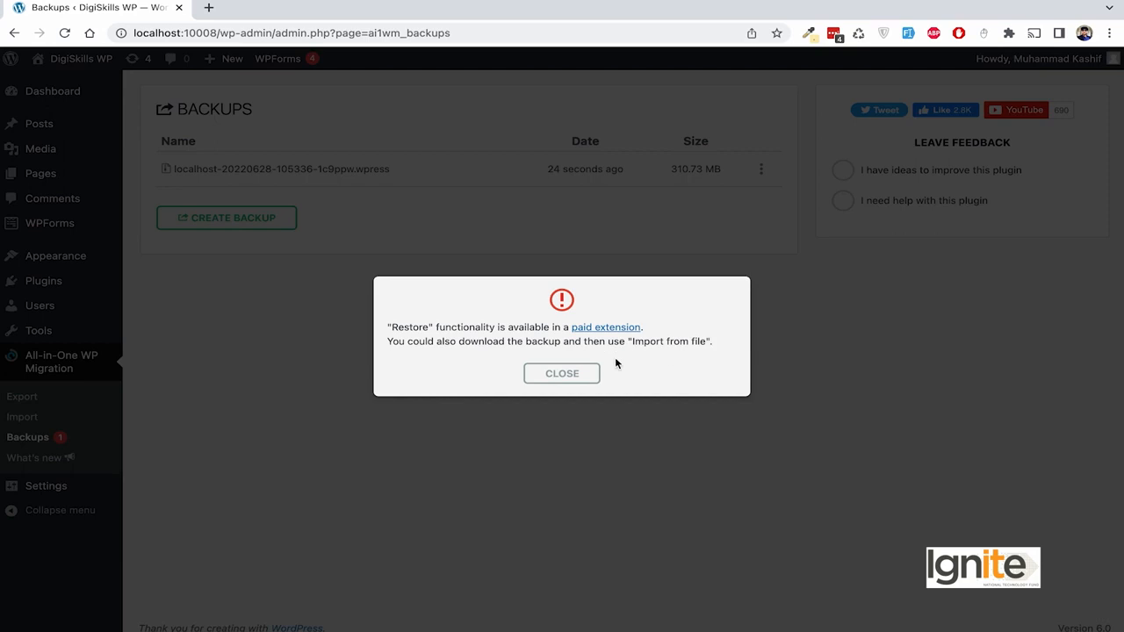
left_click(569, 373)
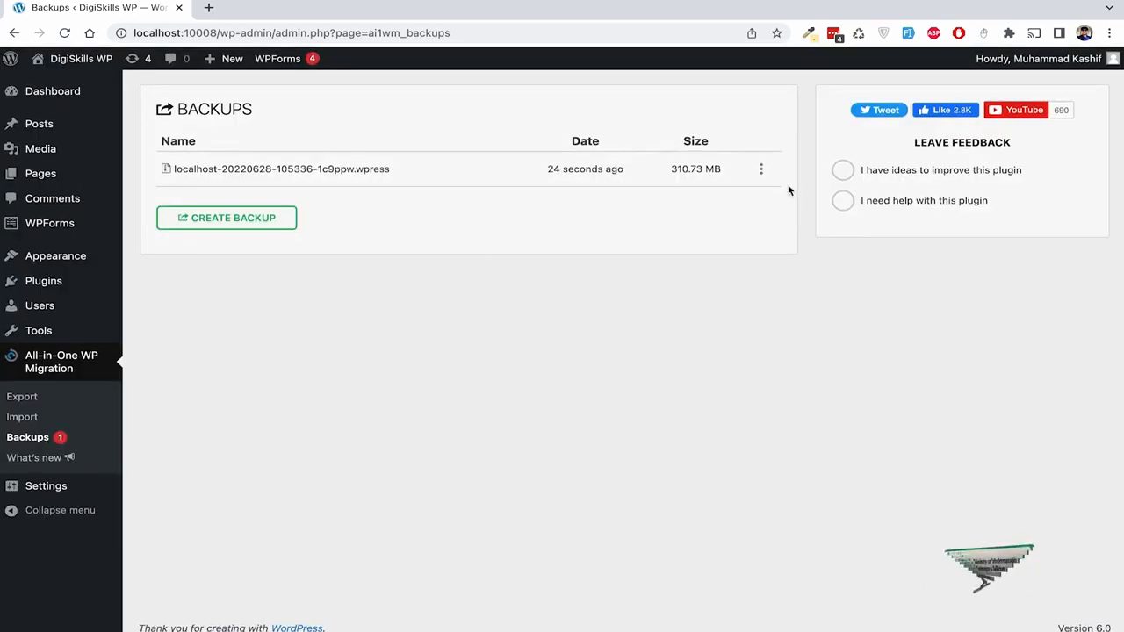
left_click(761, 168)
left_click(733, 220)
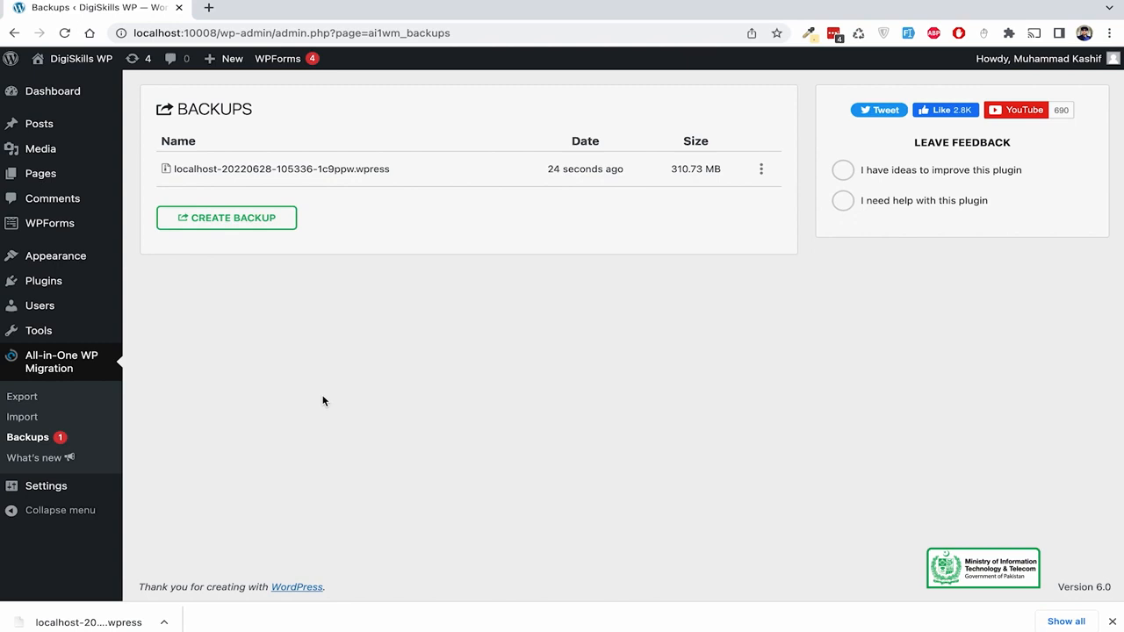
- Go to the Import Site page and look over the Import From sources
left_click(48, 417)
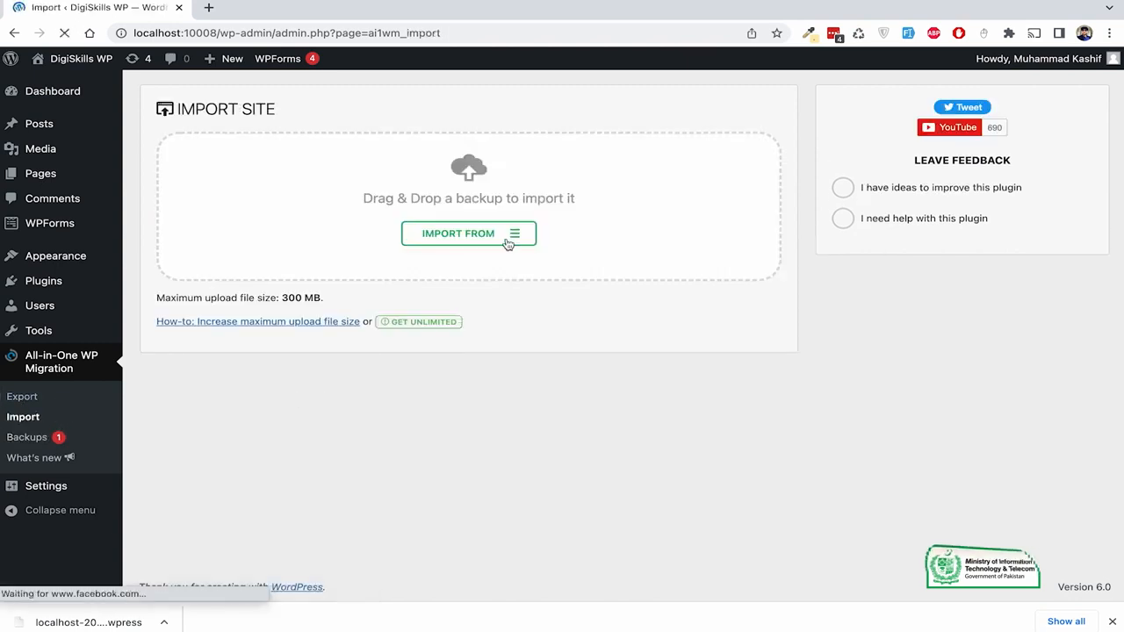
left_click(511, 235)
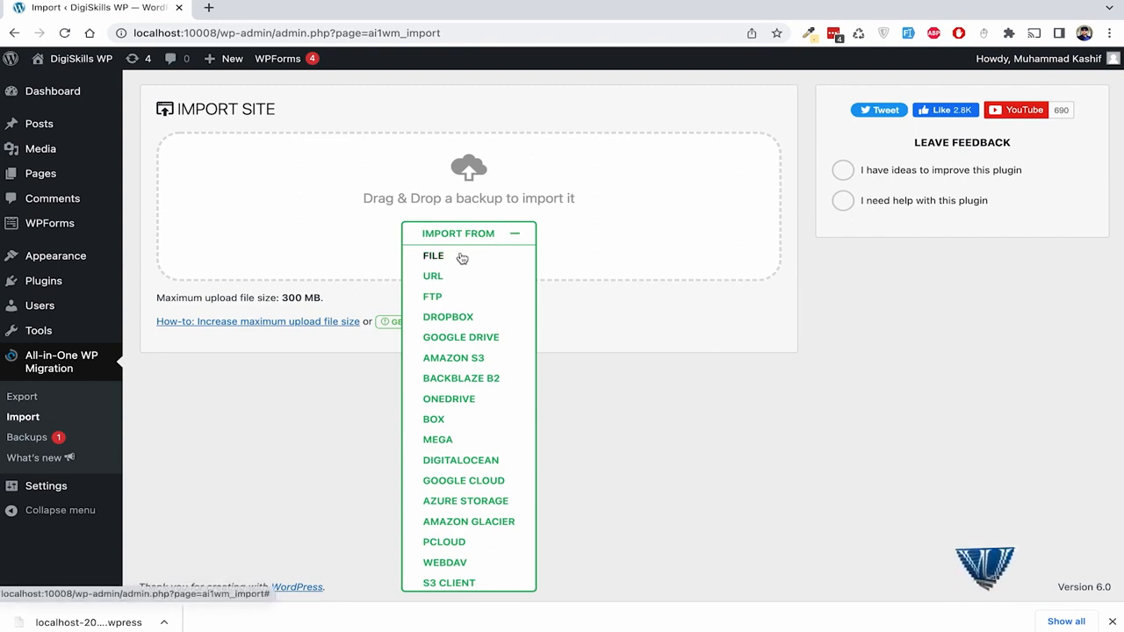
left_click(245, 380)
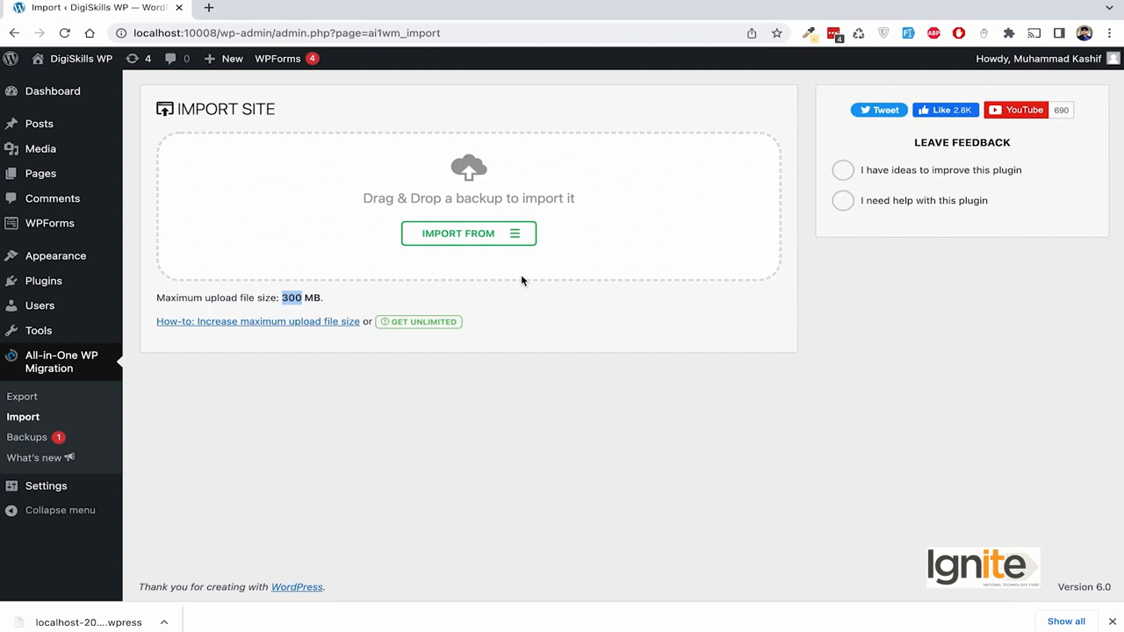
- Activate the UpdraftPlus plugin, dismiss its welcome popup, and open its Backup/Restore settings
mouse_move(58, 345)
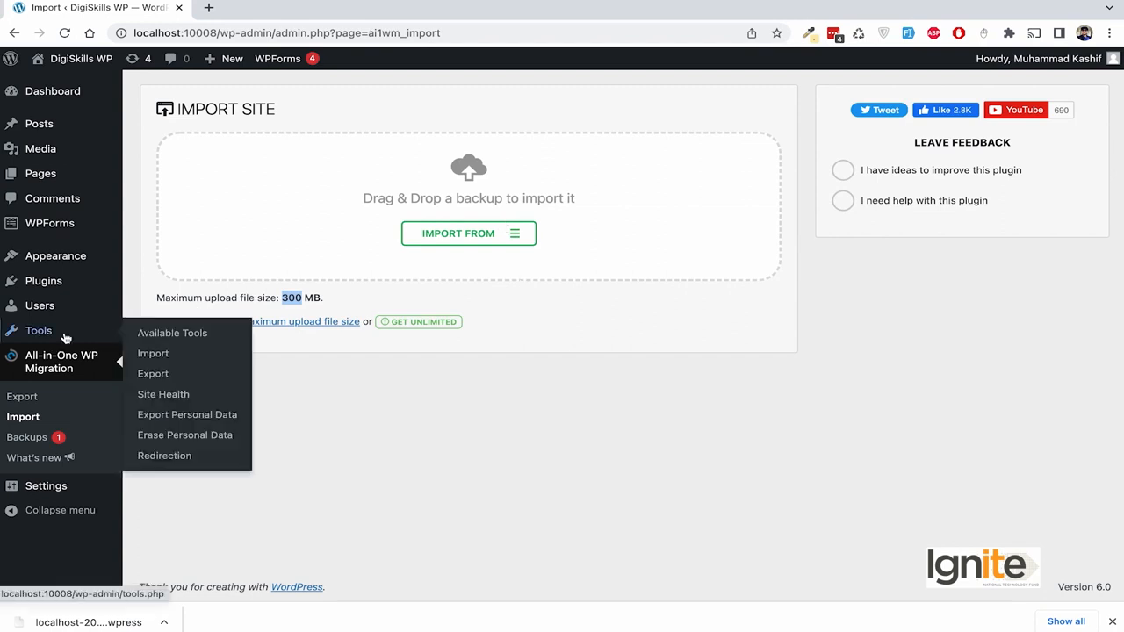
left_click(55, 285)
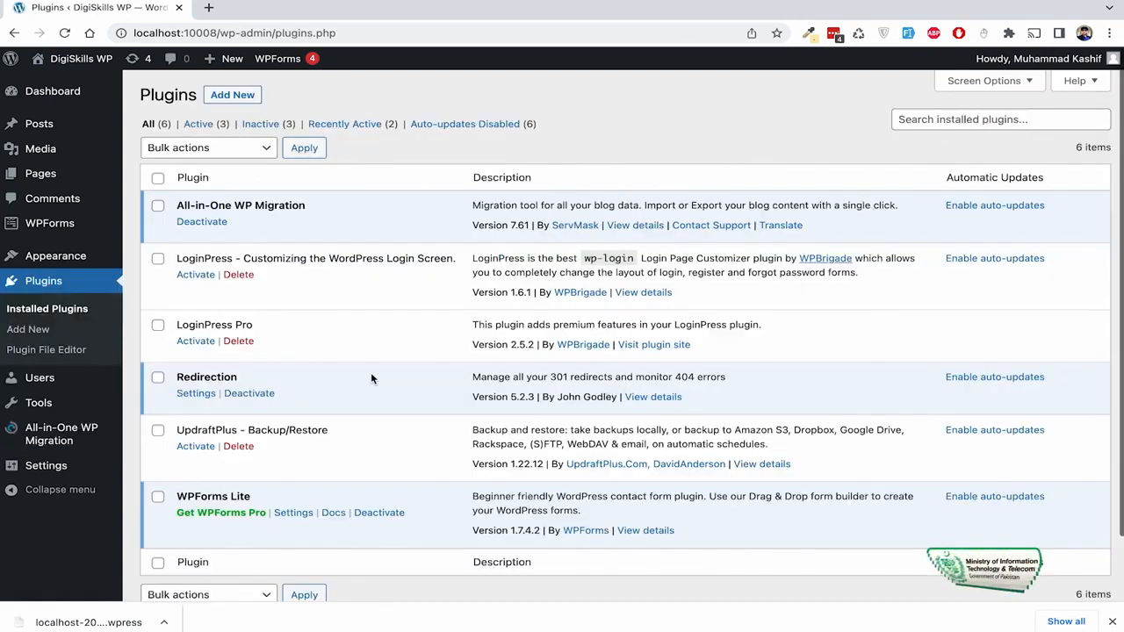
scroll(371, 376, "down", 1)
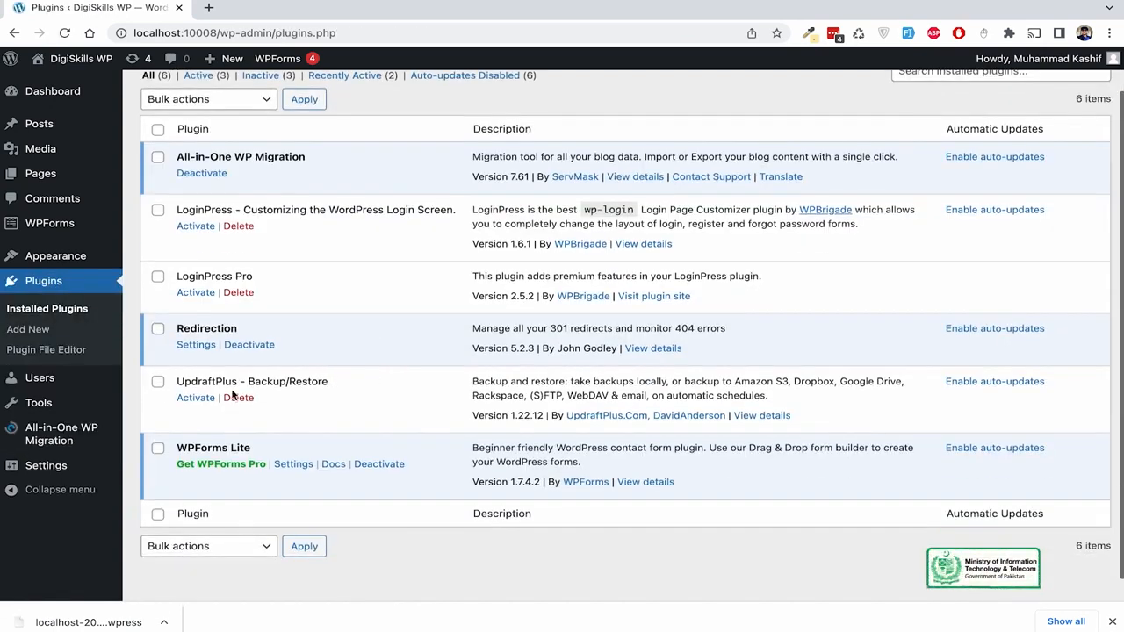
left_click_drag(326, 382, 181, 388)
left_click(311, 399)
left_click(196, 399)
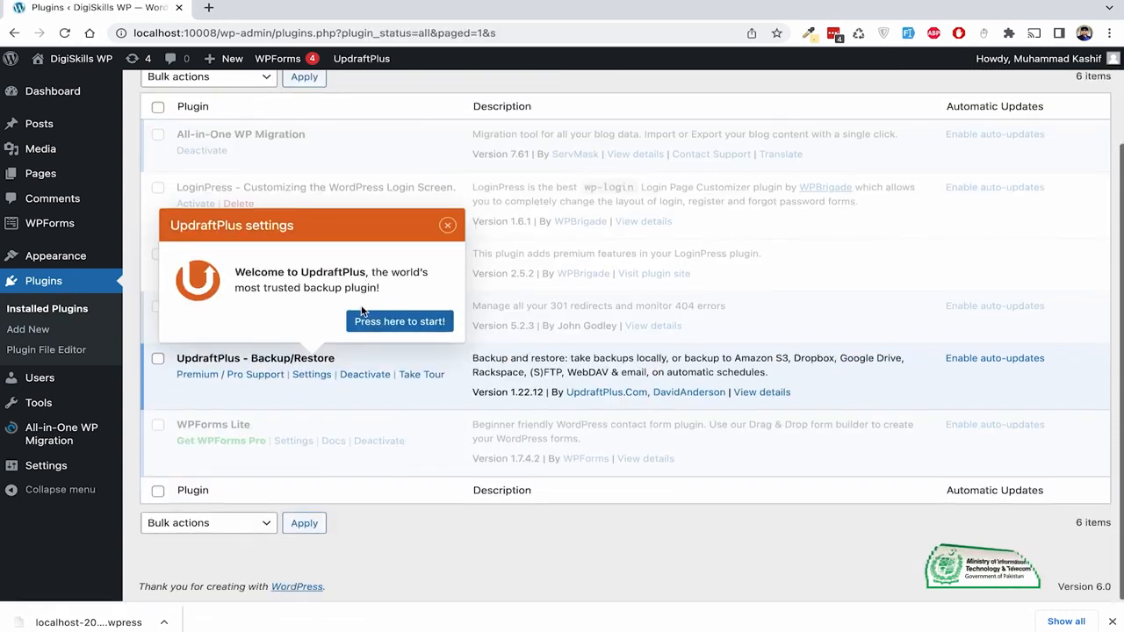
left_click(447, 225)
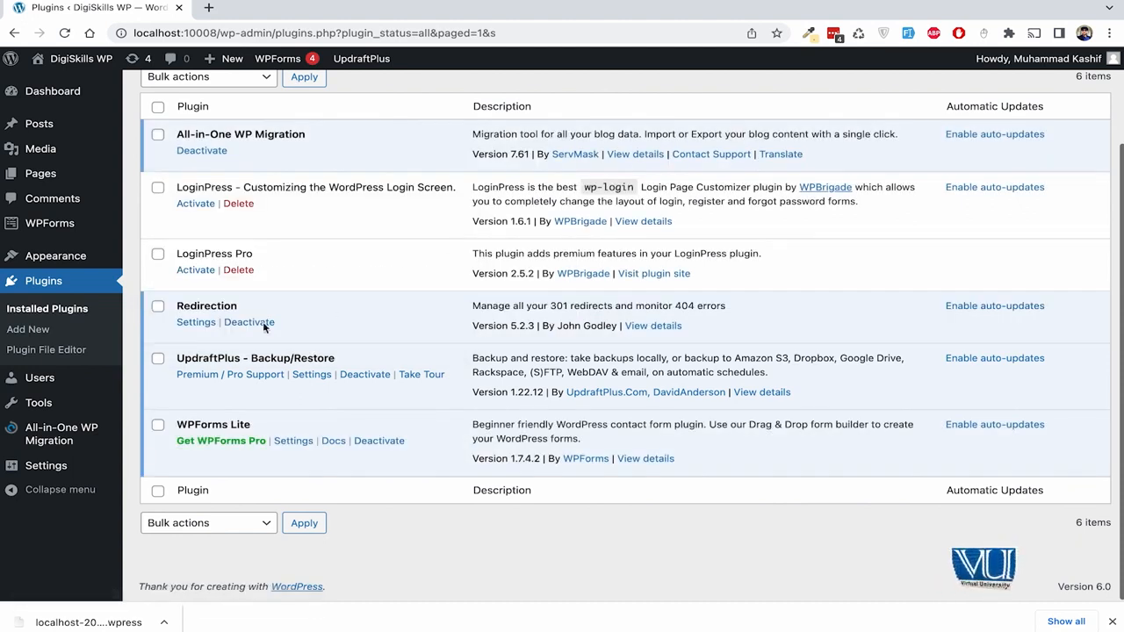
left_click(313, 375)
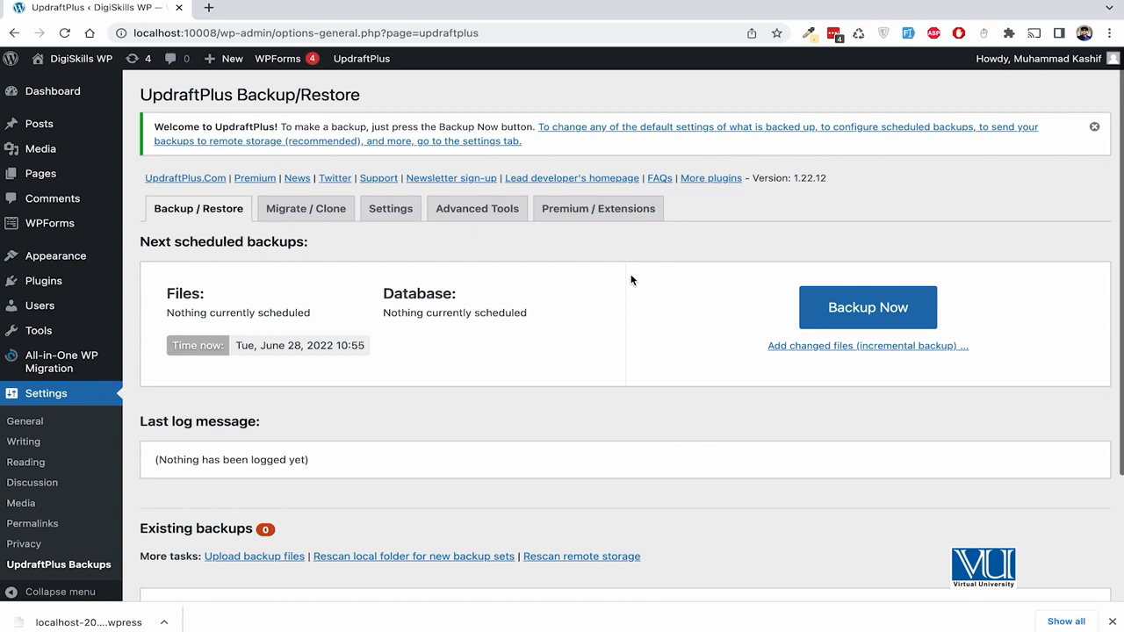
- Scroll the UpdraftPlus Backup/Restore page and launch Backup Now
scroll(638, 291, "down", 1)
scroll(638, 291, "down", 1)
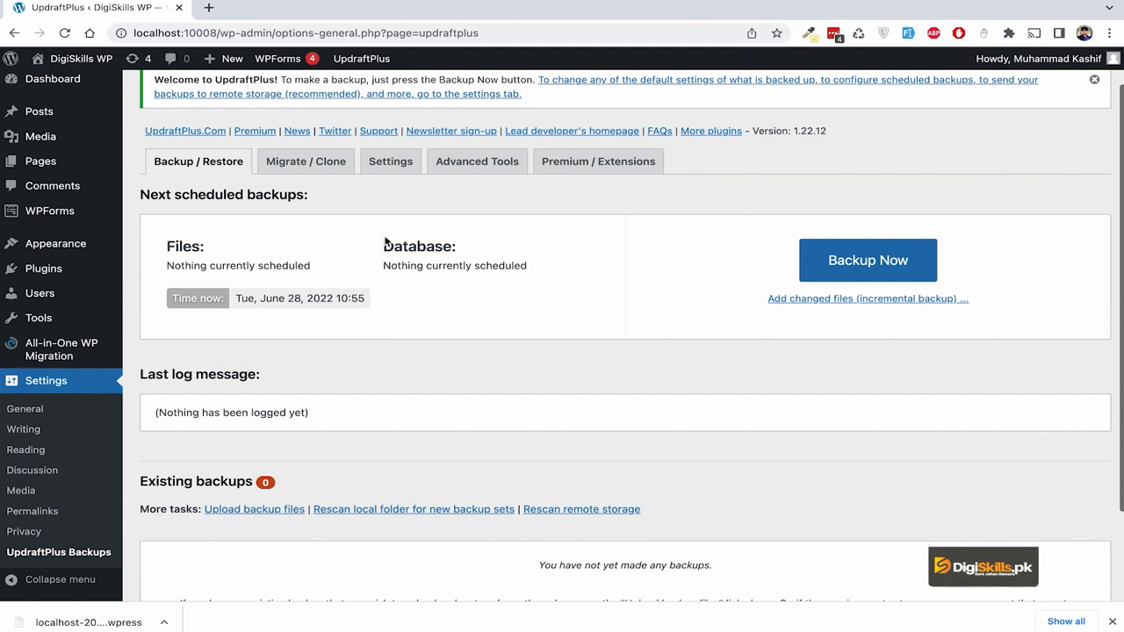
scroll(462, 297, "down", 2)
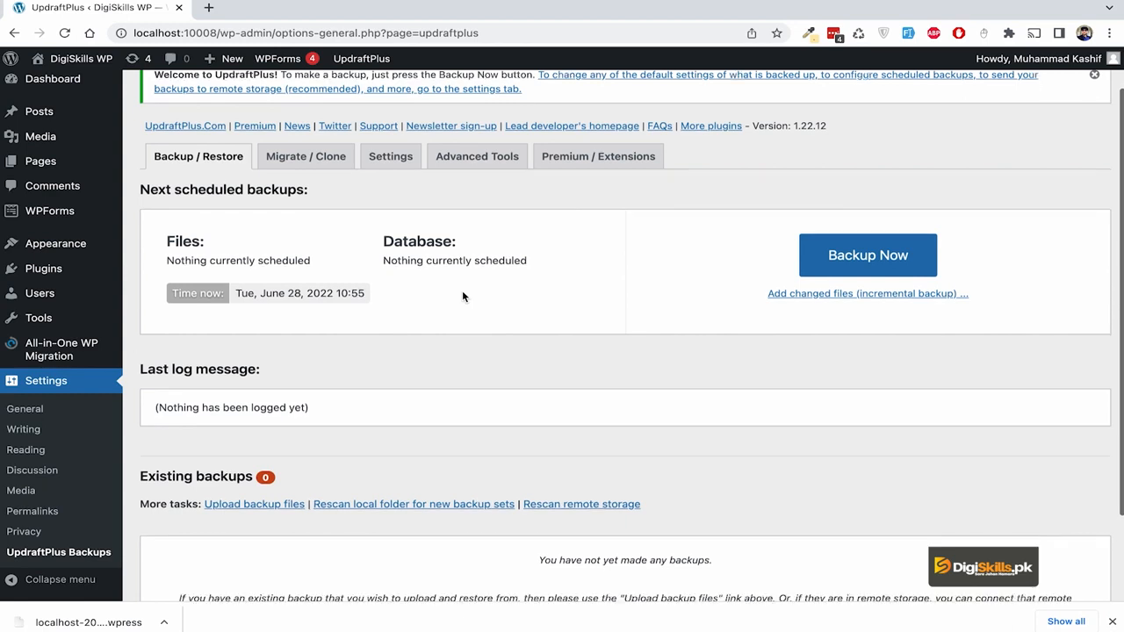
scroll(462, 297, "up", 3)
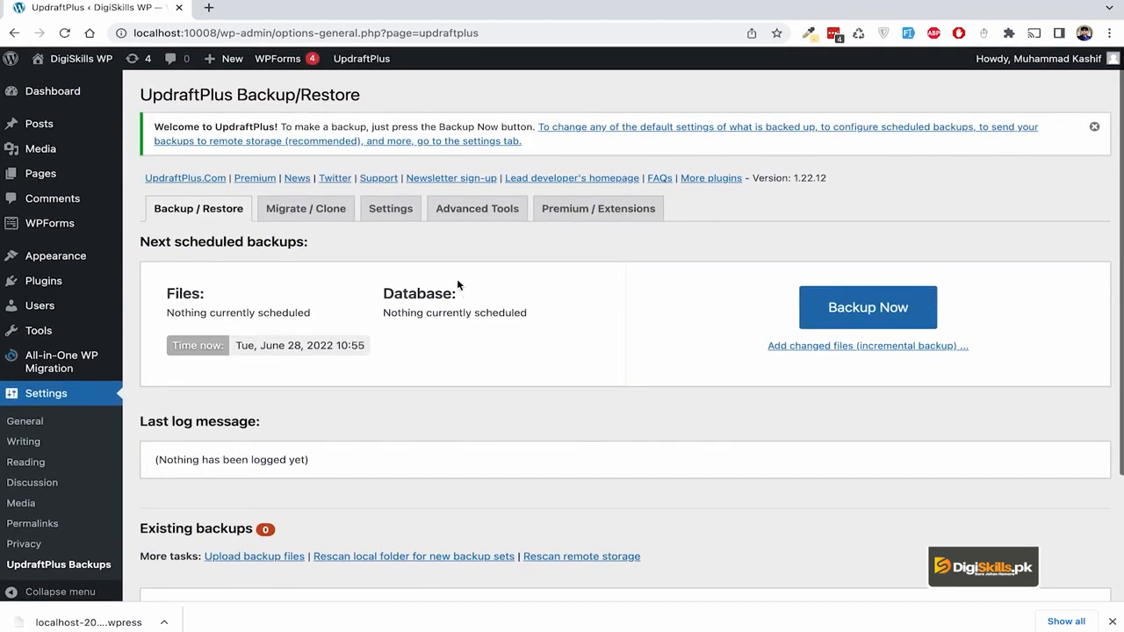
left_click(852, 317)
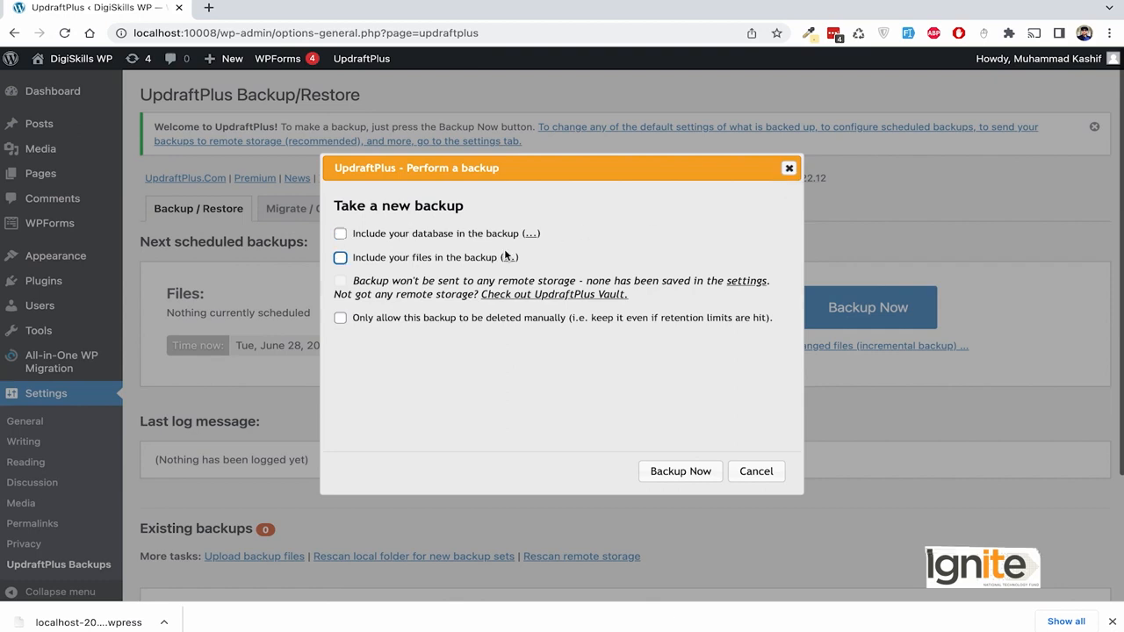
- Tick the database and files options and expand their coverage details
left_click(339, 234)
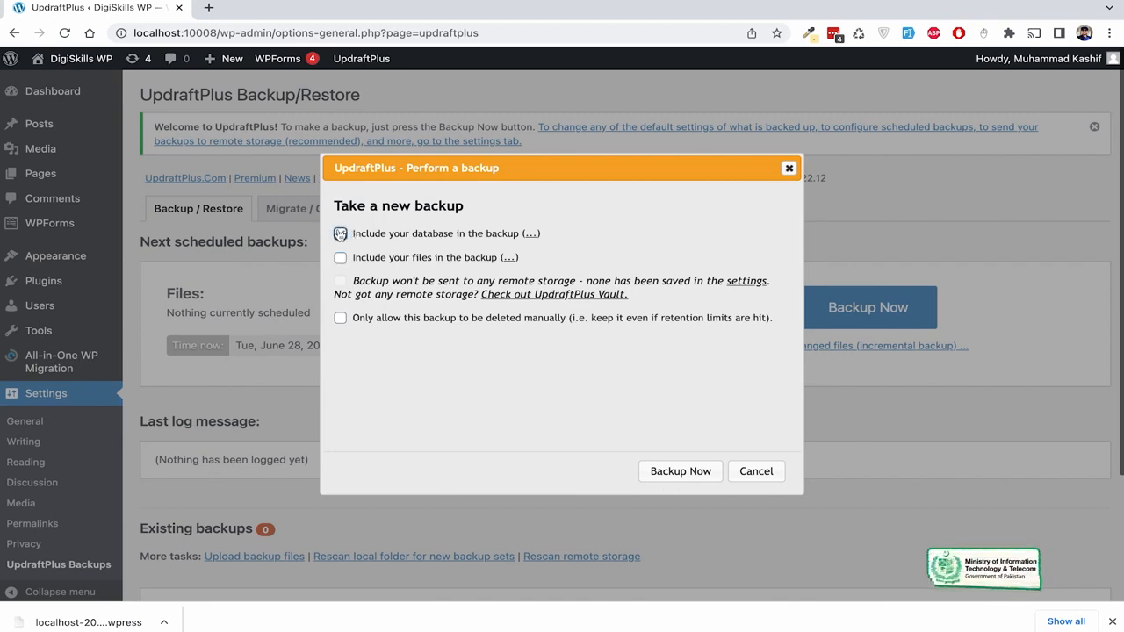
left_click(340, 234)
left_click(340, 258)
left_click(342, 235)
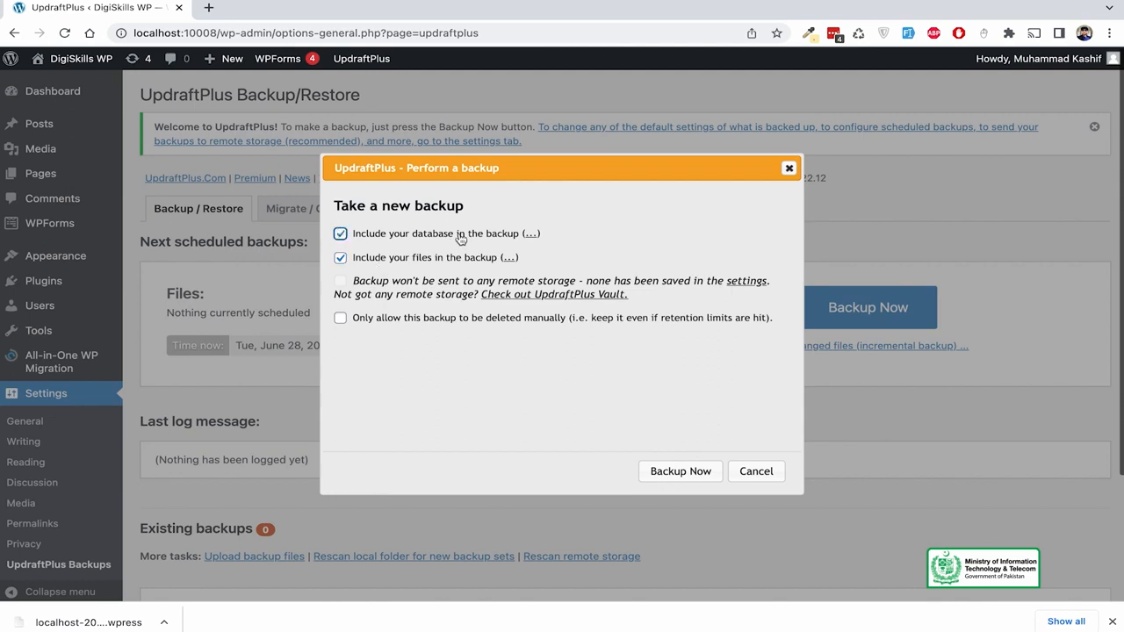
left_click(509, 258)
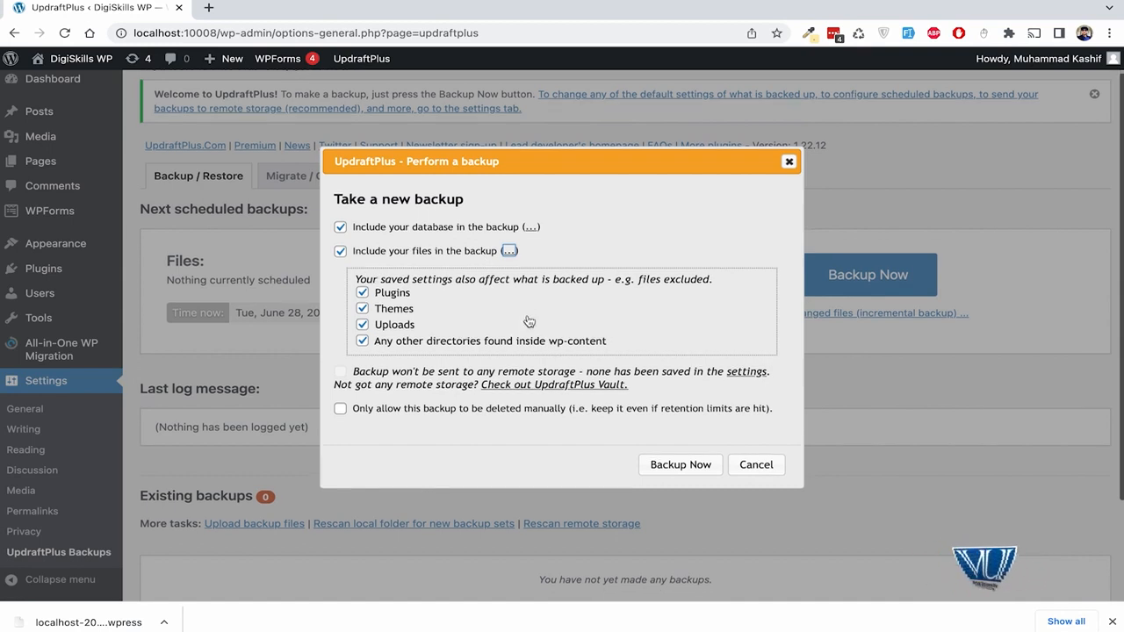
left_click(531, 229)
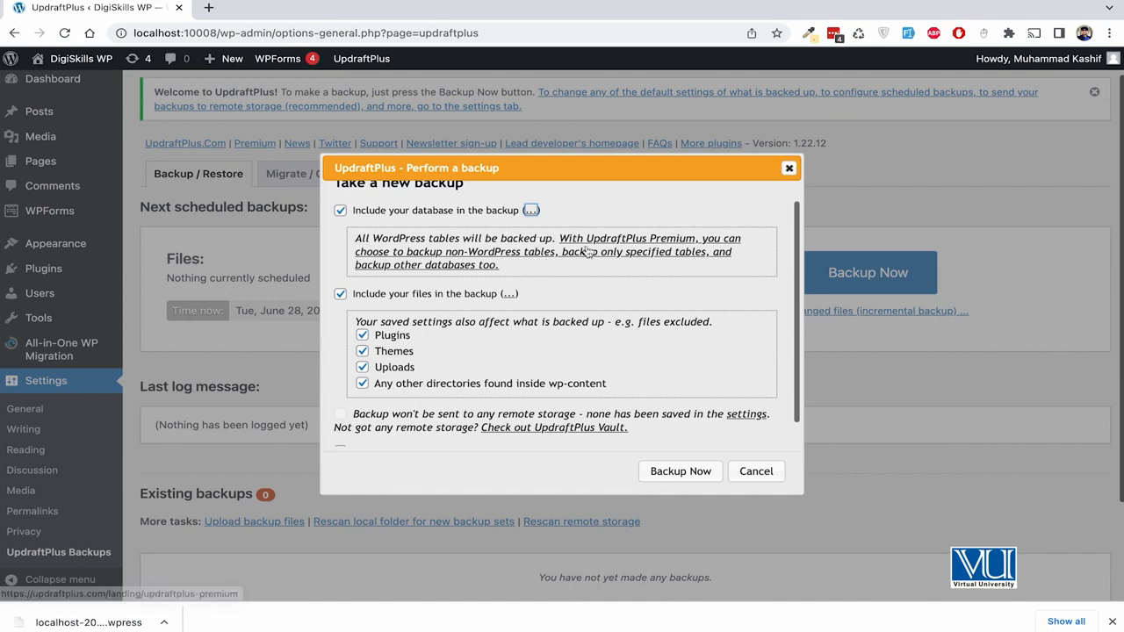
- Close the backup dialog without backing up and view the Migrate / Clone tab
scroll(589, 251, "down", 1)
scroll(587, 251, "down", 1)
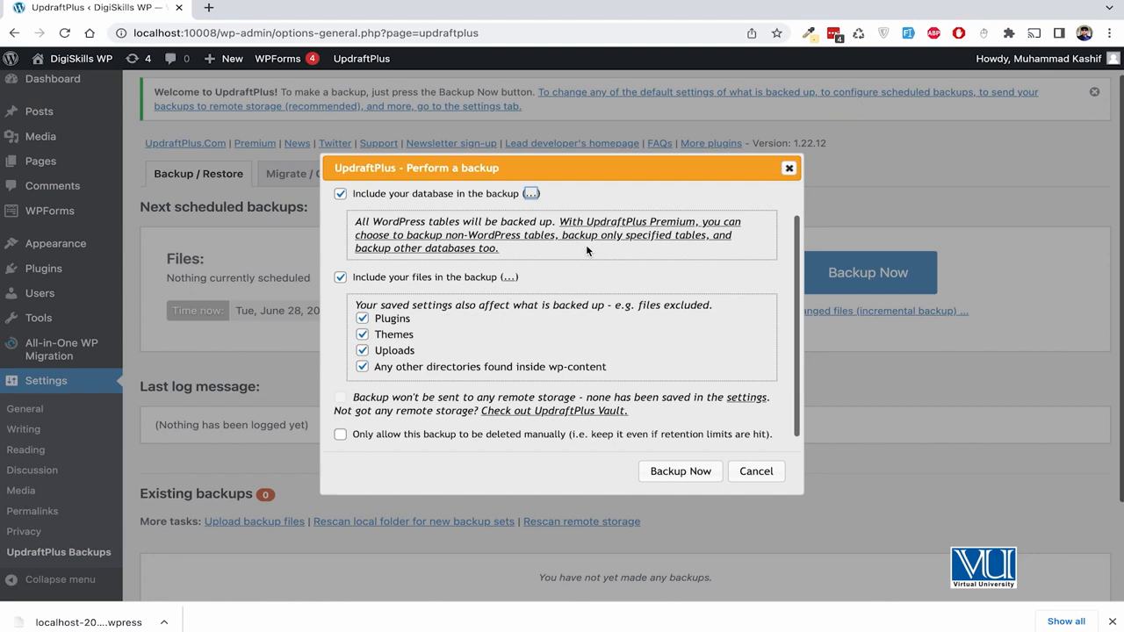
scroll(586, 244, "down", 1)
scroll(565, 252, "up", 3)
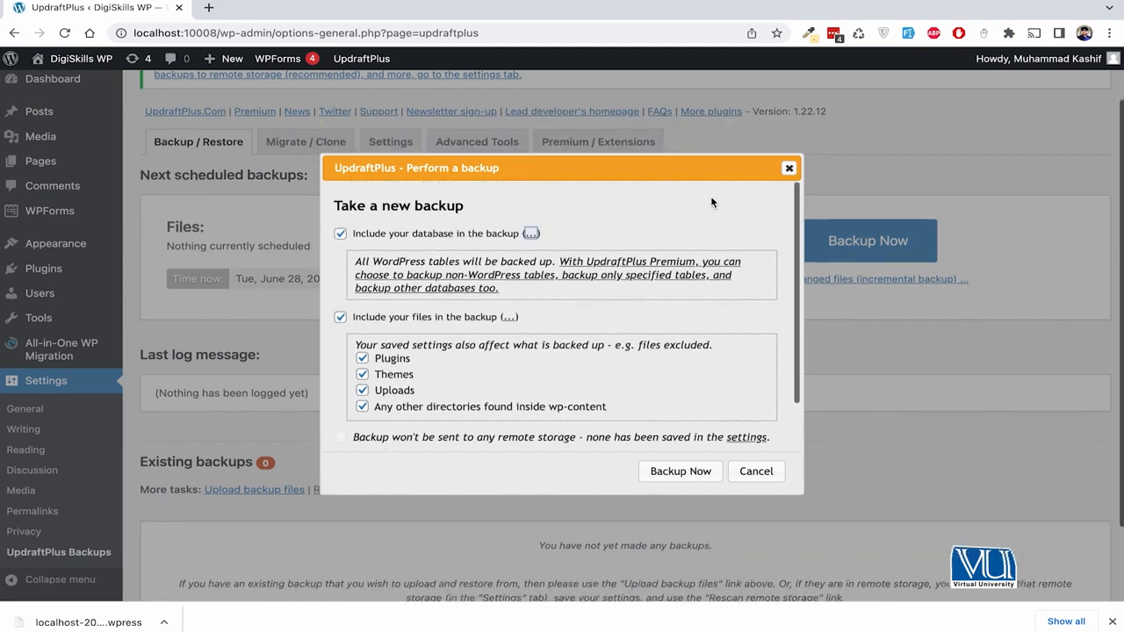
left_click(788, 169)
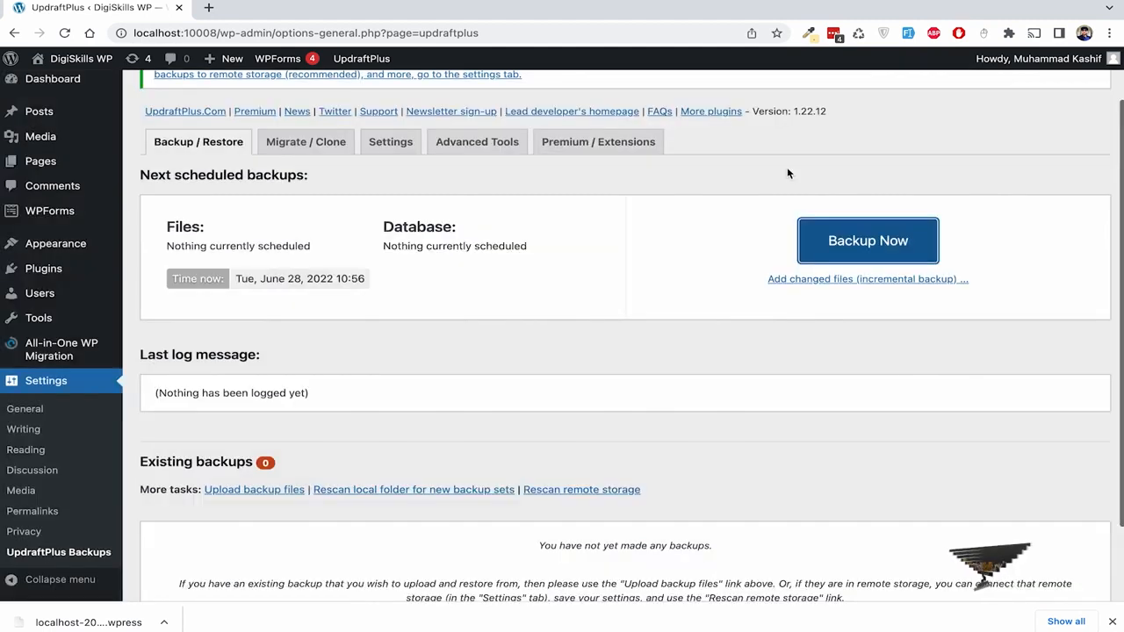
left_click(318, 150)
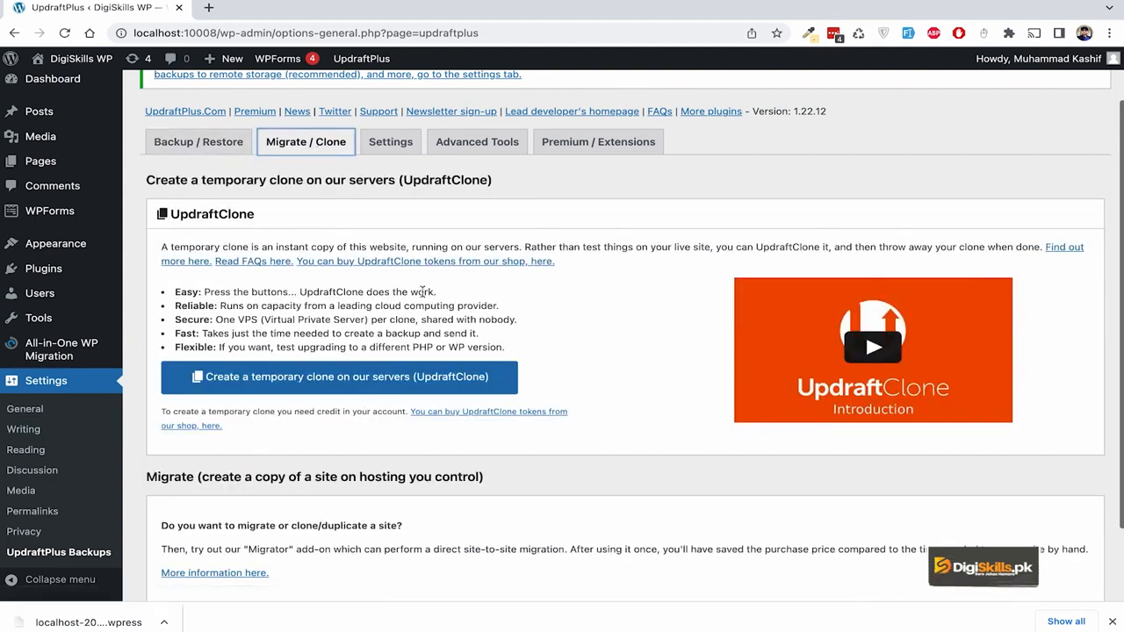
- Browse UpdraftPlus's Settings and Advanced Tools tabs, reviewing site info such as PHP 8.0.0
scroll(423, 292, "down", 2)
scroll(423, 295, "up", 3)
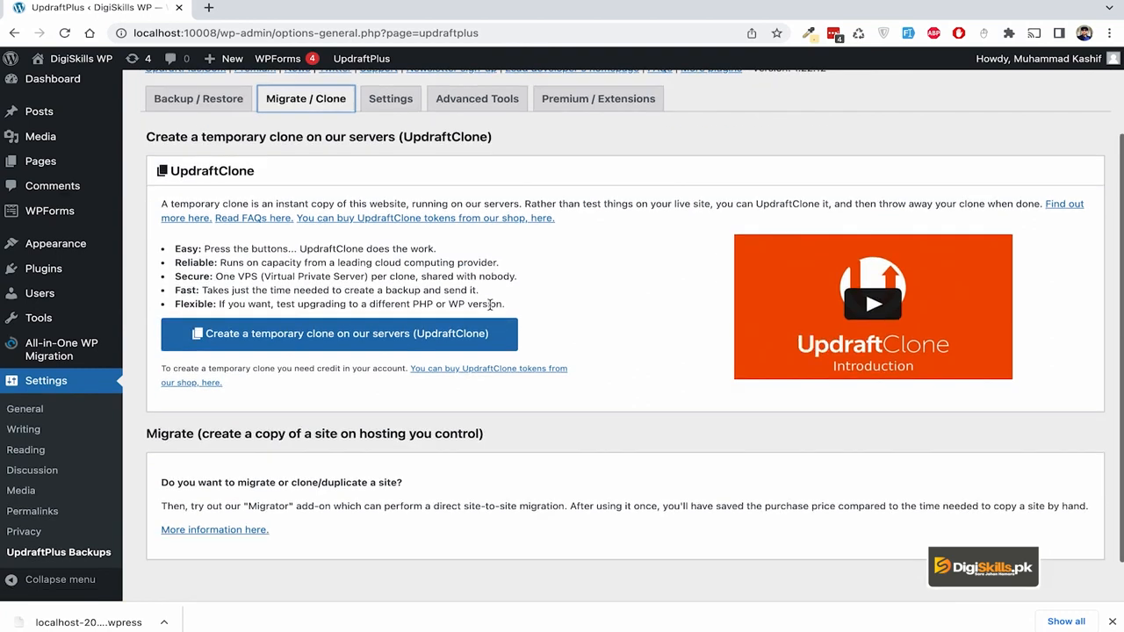
scroll(490, 309, "up", 2)
left_click(393, 213)
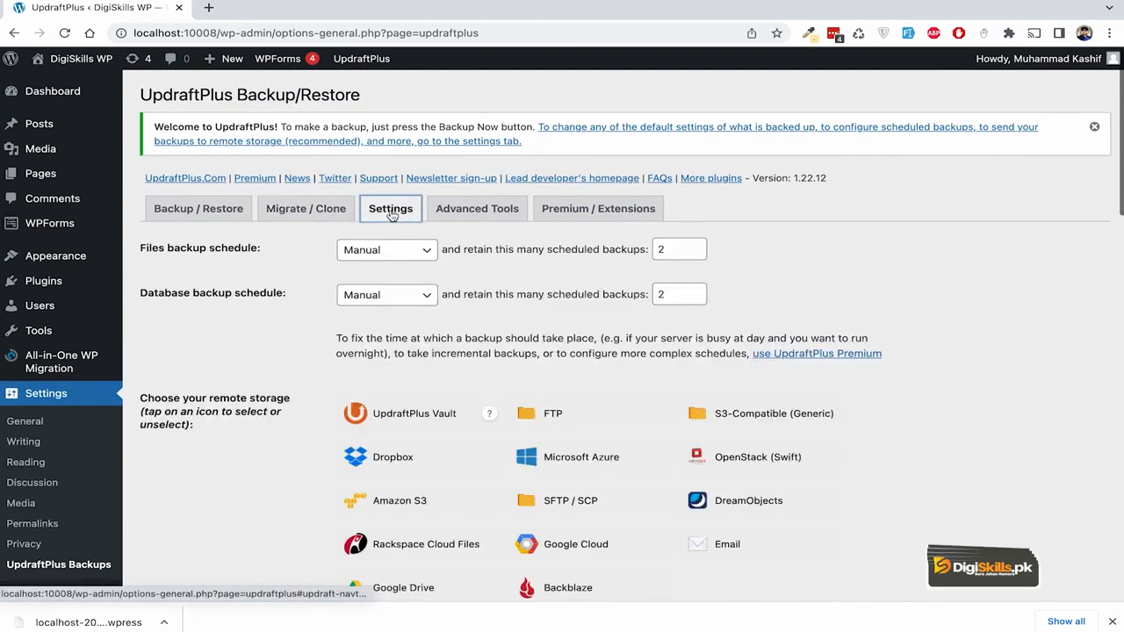
left_click(477, 211)
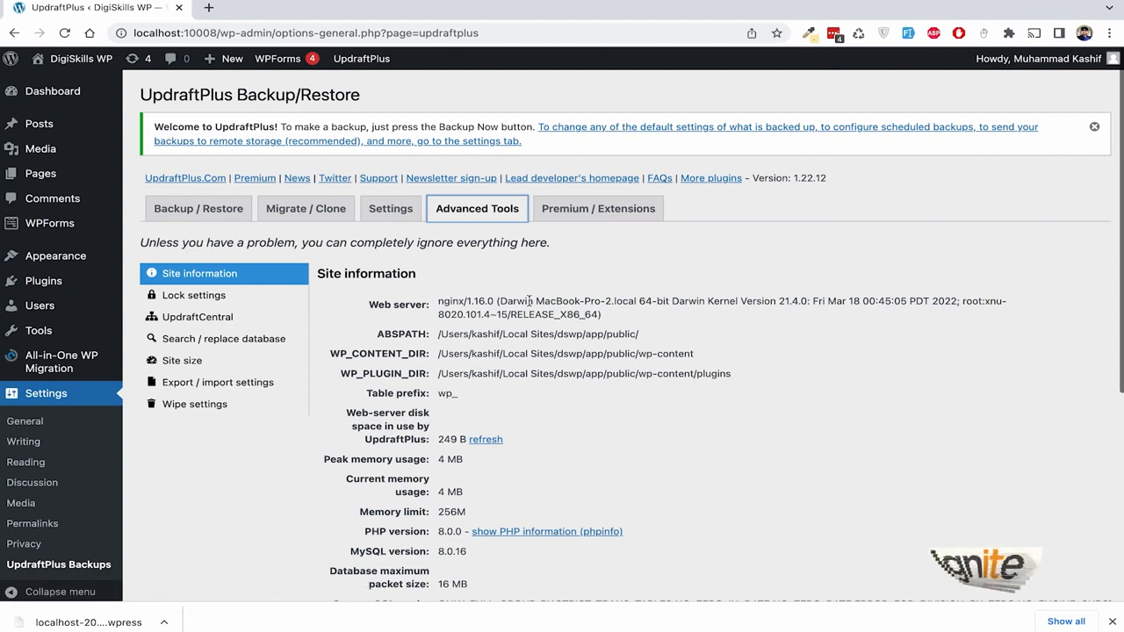
scroll(269, 381, "down", 3)
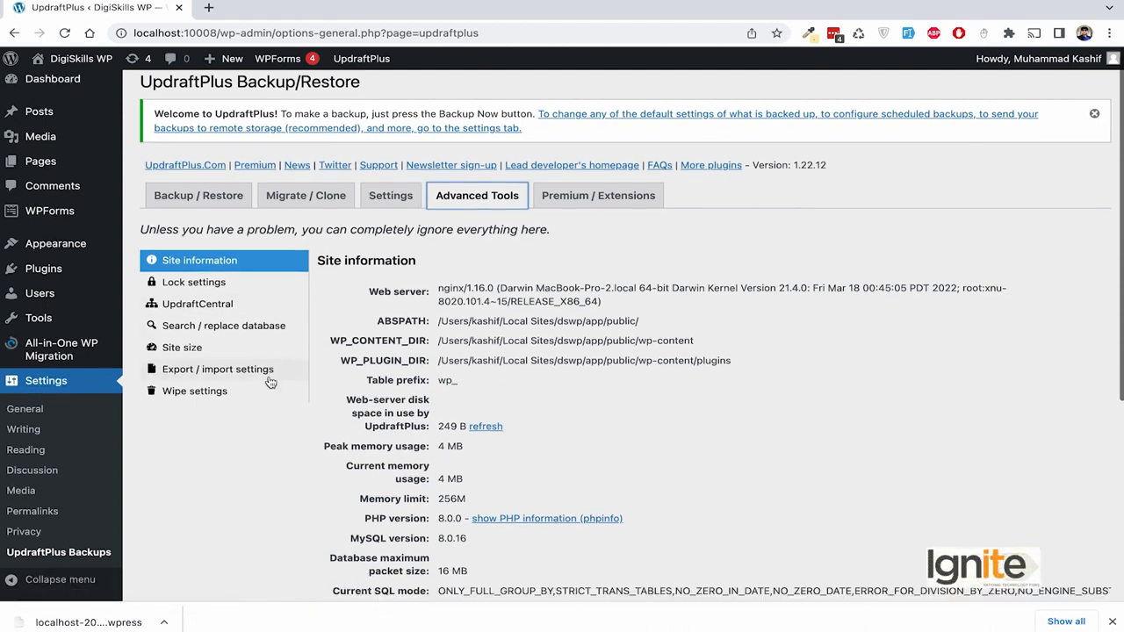
scroll(270, 381, "down", 6)
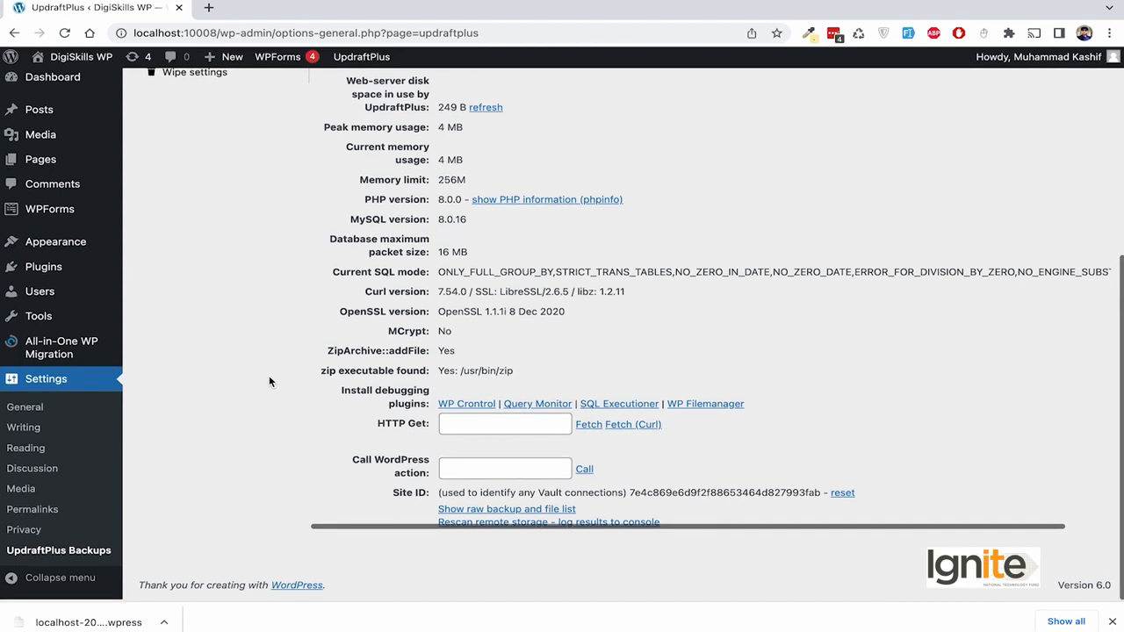
scroll(270, 381, "up", 9)
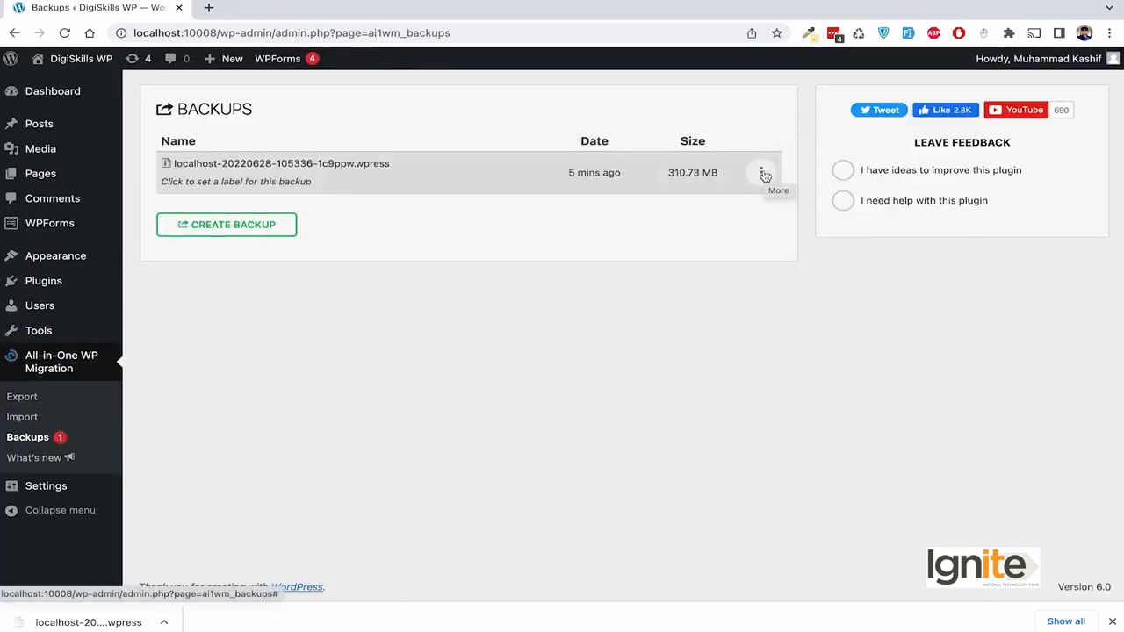
- Open the Export page and expand the Export To destinations list
left_click(47, 401)
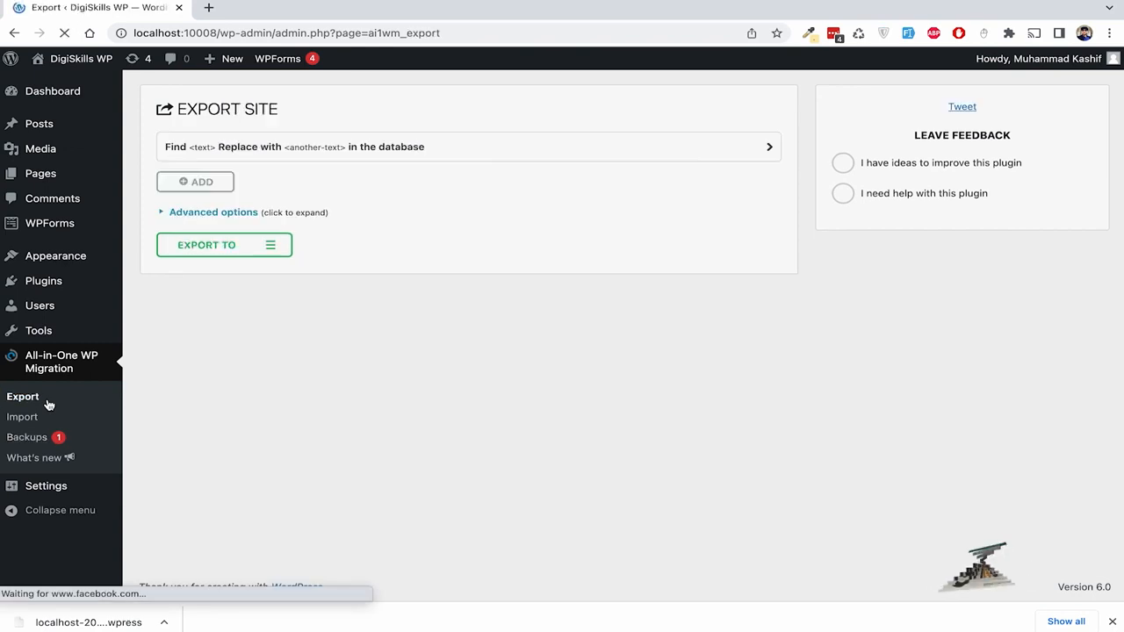
left_click(269, 247)
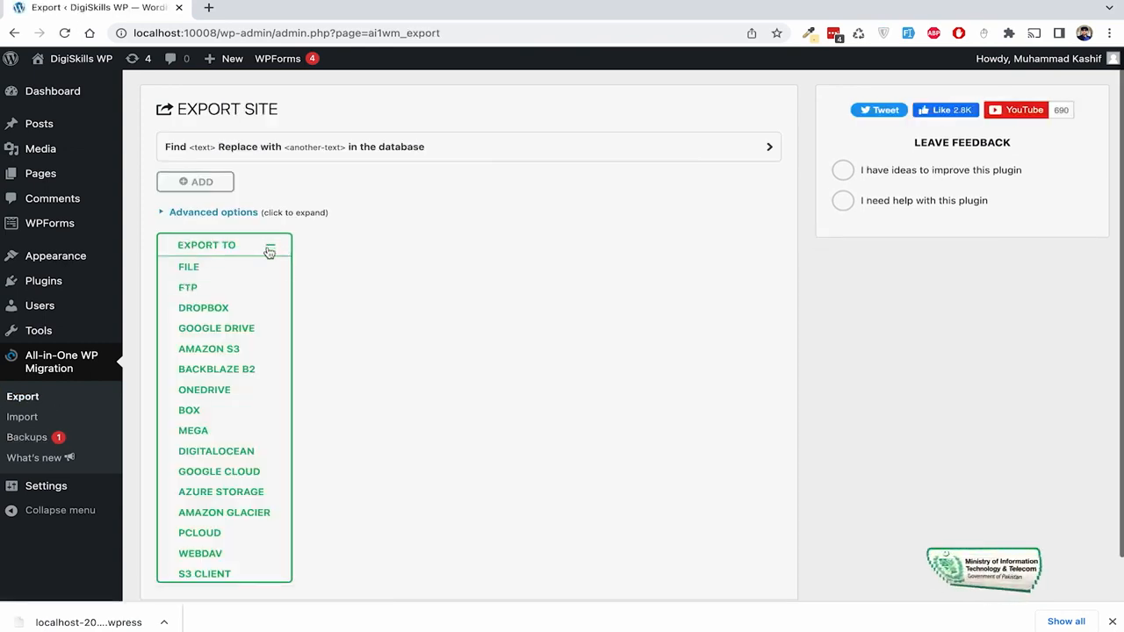
scroll(331, 295, "down", 1)
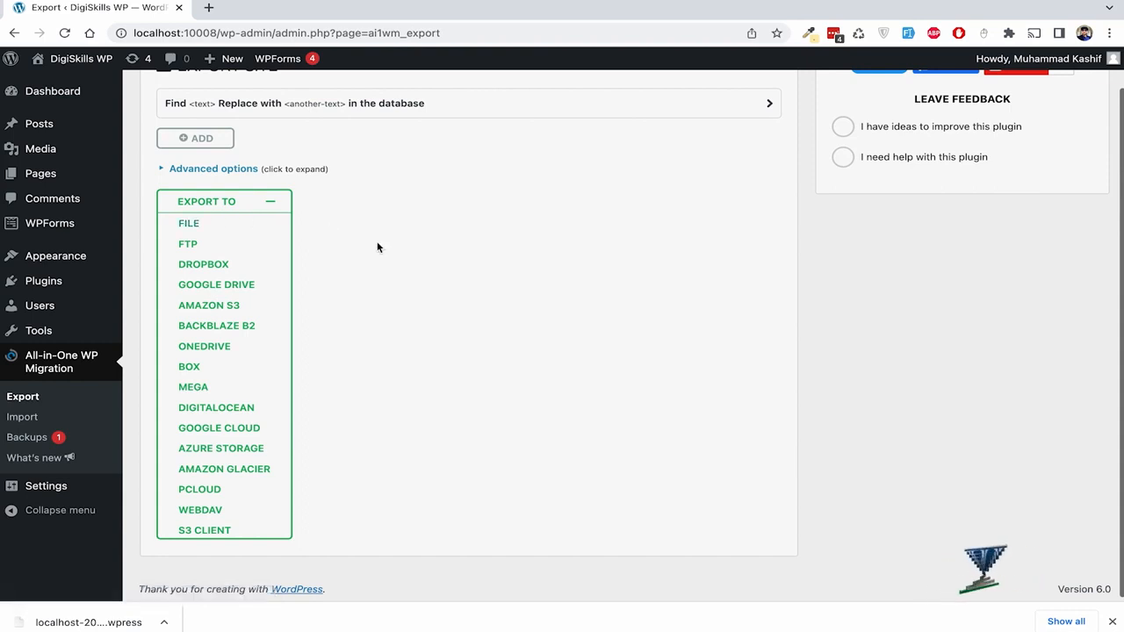
- Look up the FTP and Dropbox export extensions, then return to Import Site
left_click(204, 246)
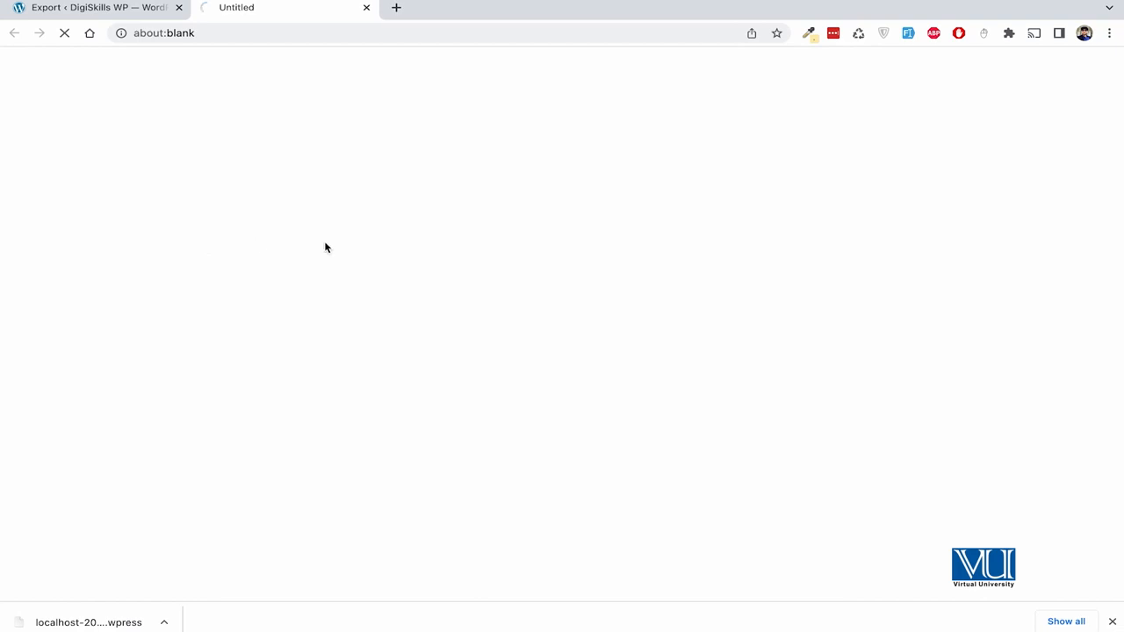
left_click(367, 7)
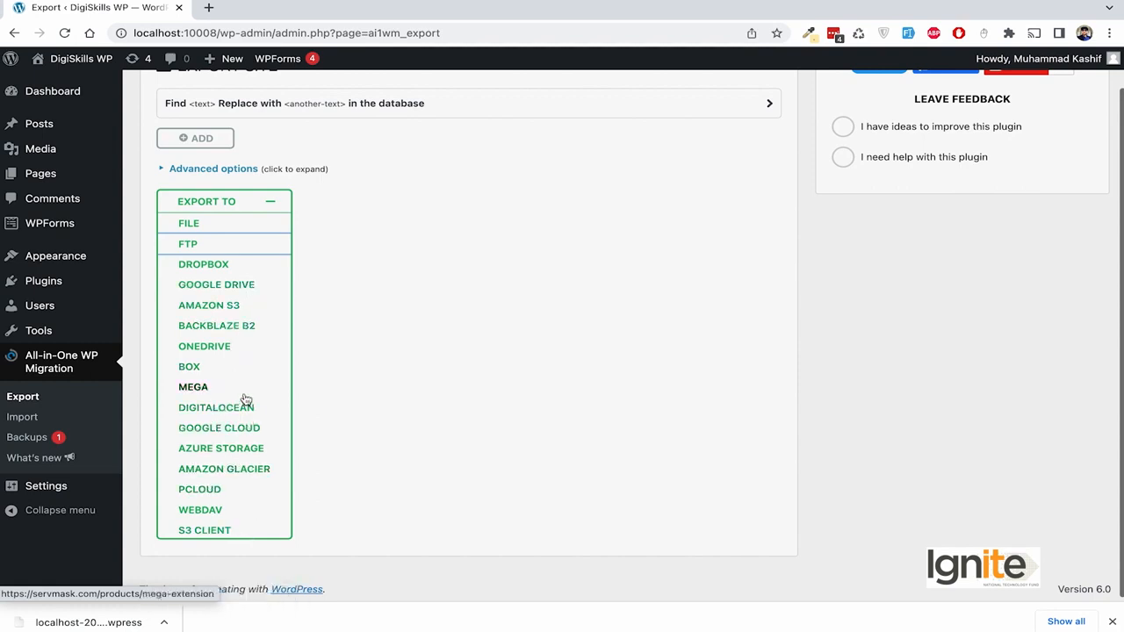
left_click(224, 261)
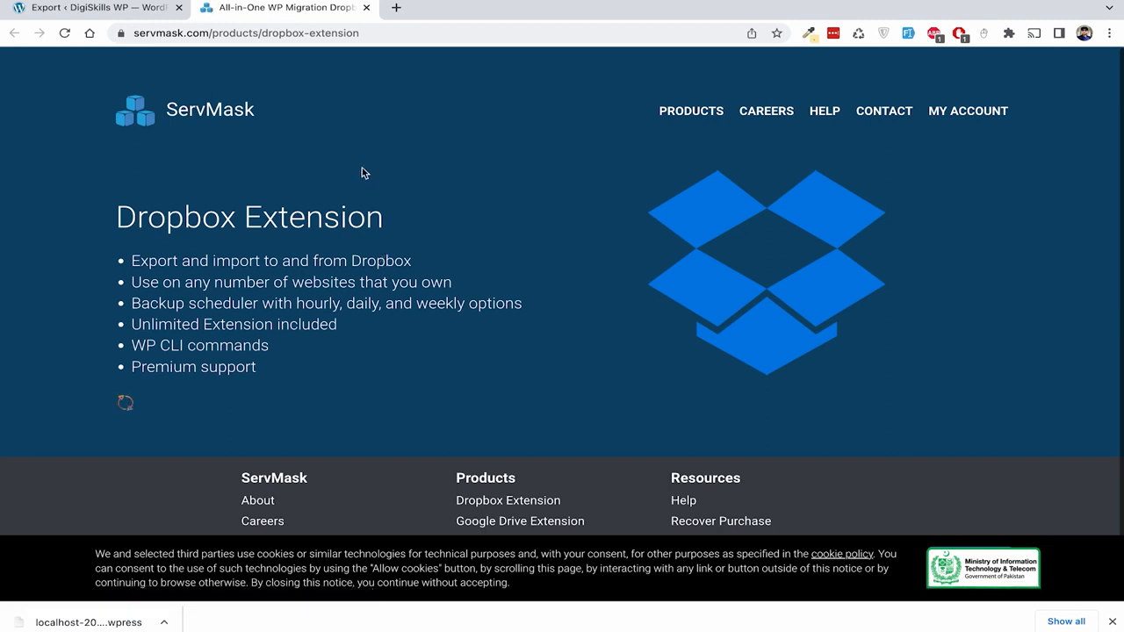
left_click(366, 8)
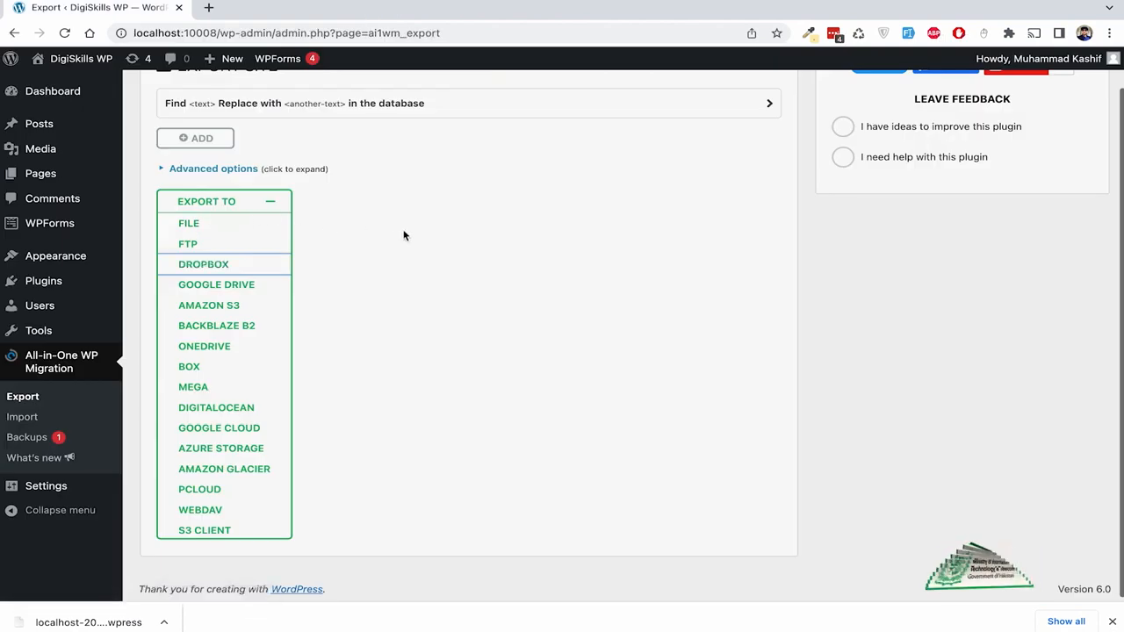
left_click(23, 416)
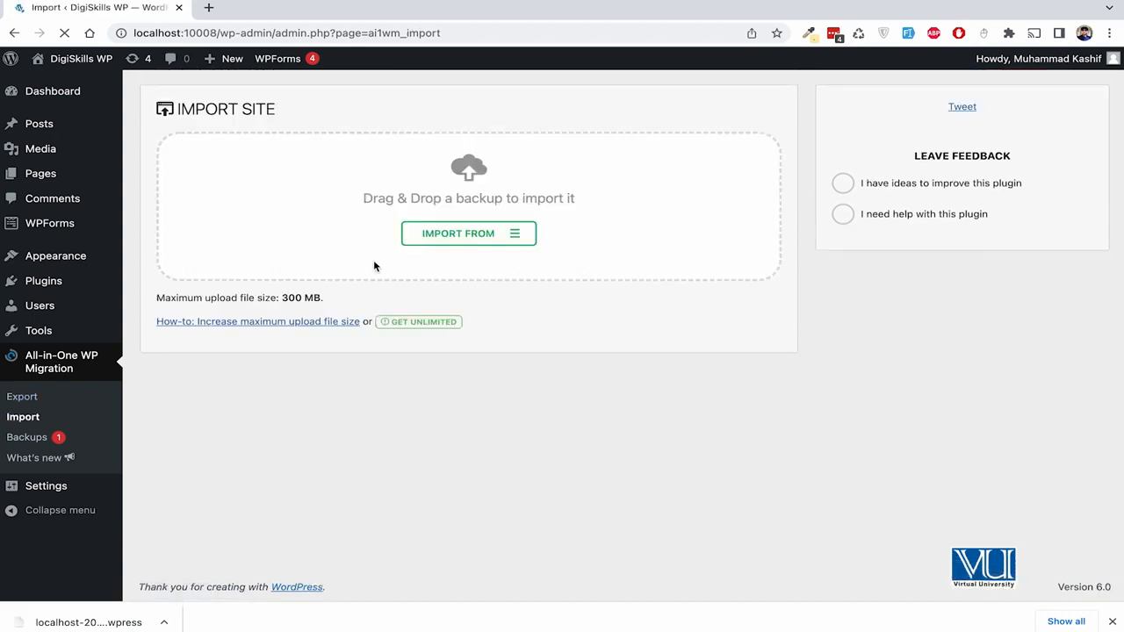
- Import the earlier .wpress backup from Downloads, confirm the overwrite, and finish the restore
left_click(518, 236)
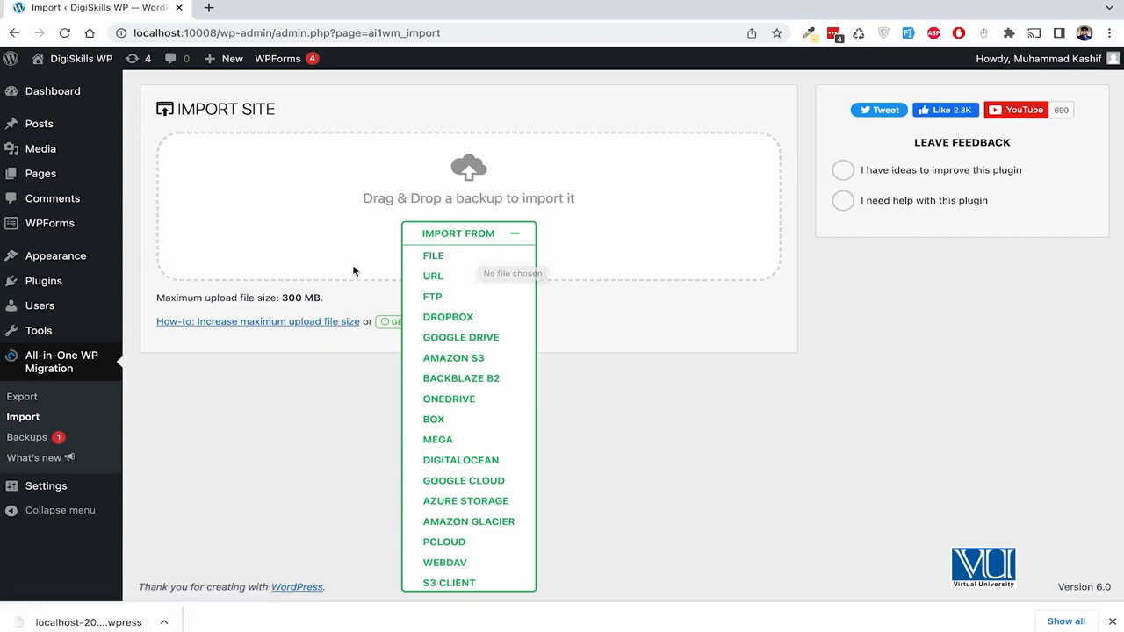
left_click(450, 260)
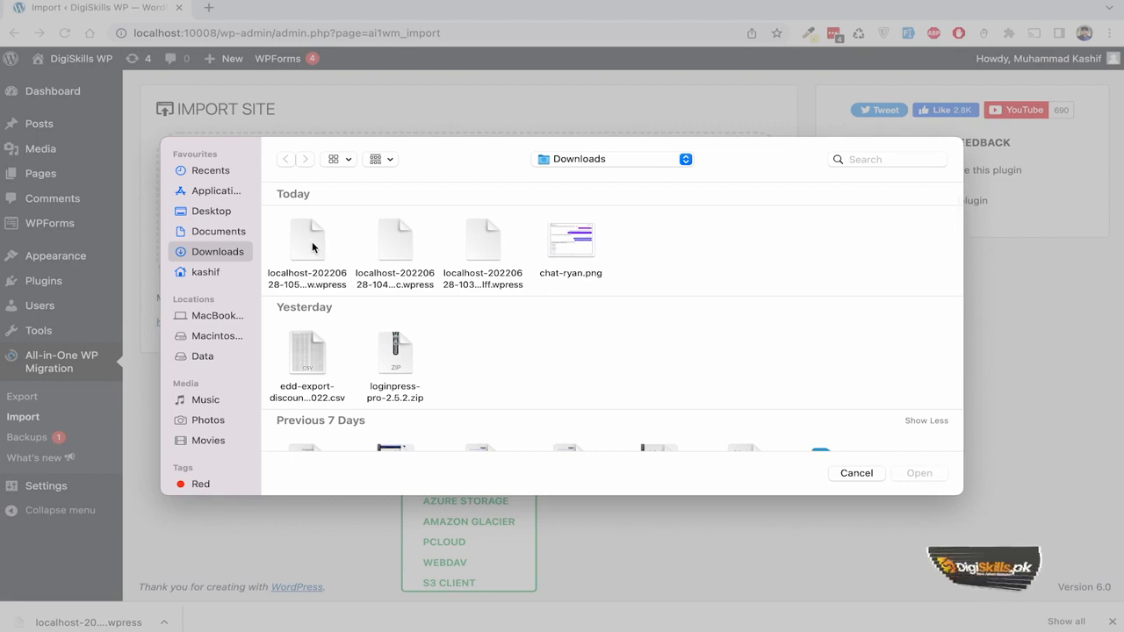
left_click(383, 245)
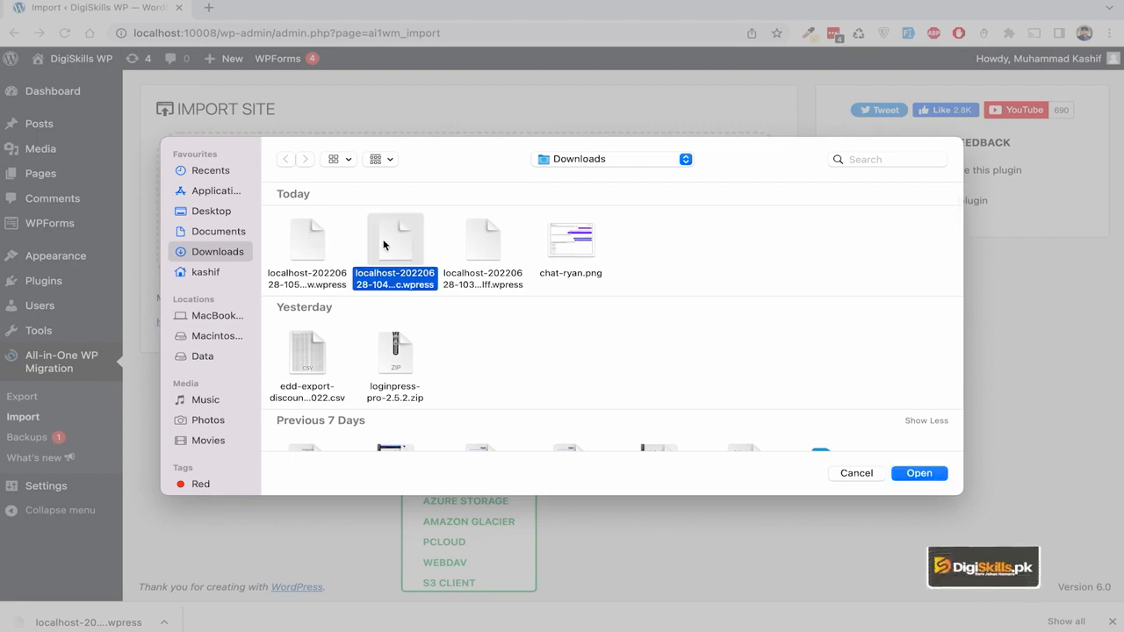
left_click(919, 473)
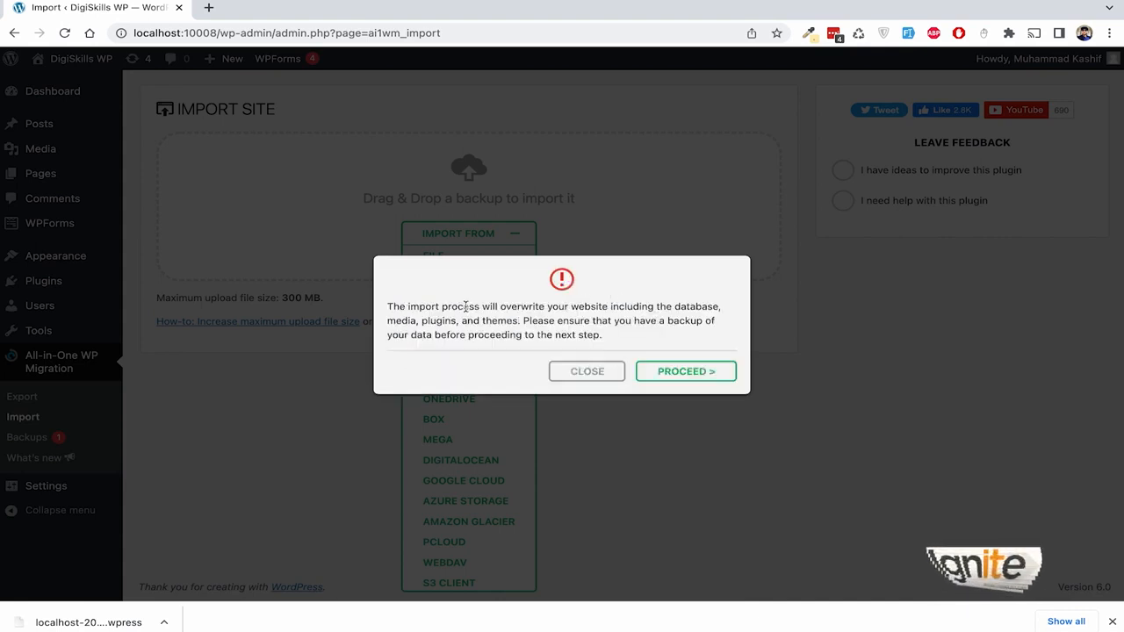
left_click_drag(390, 308, 613, 337)
left_click(650, 272)
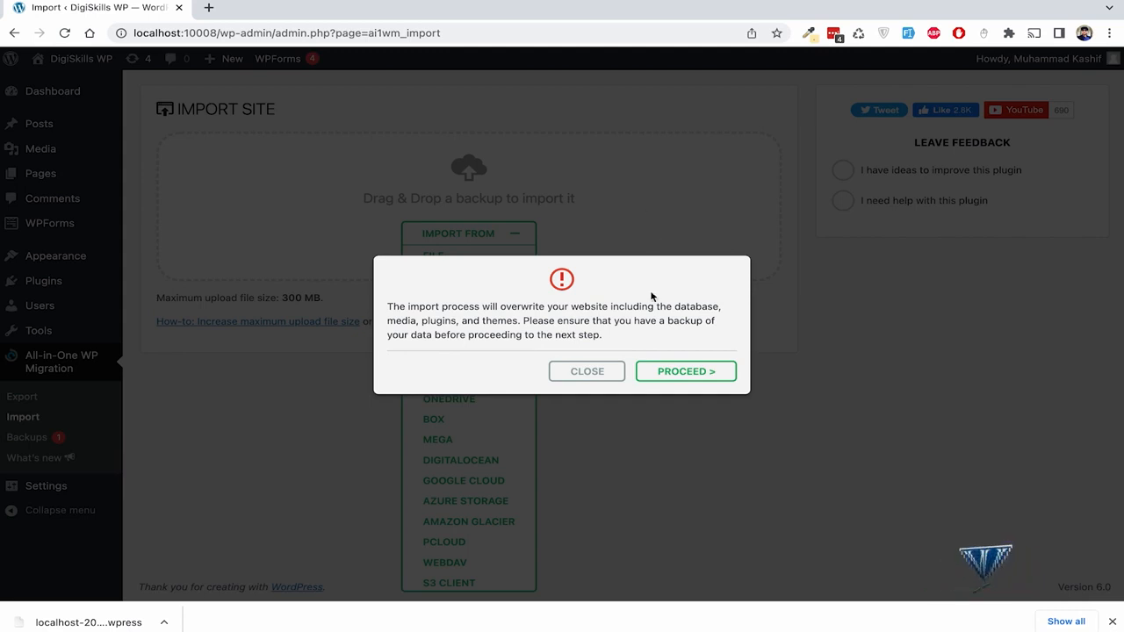
left_click(683, 370)
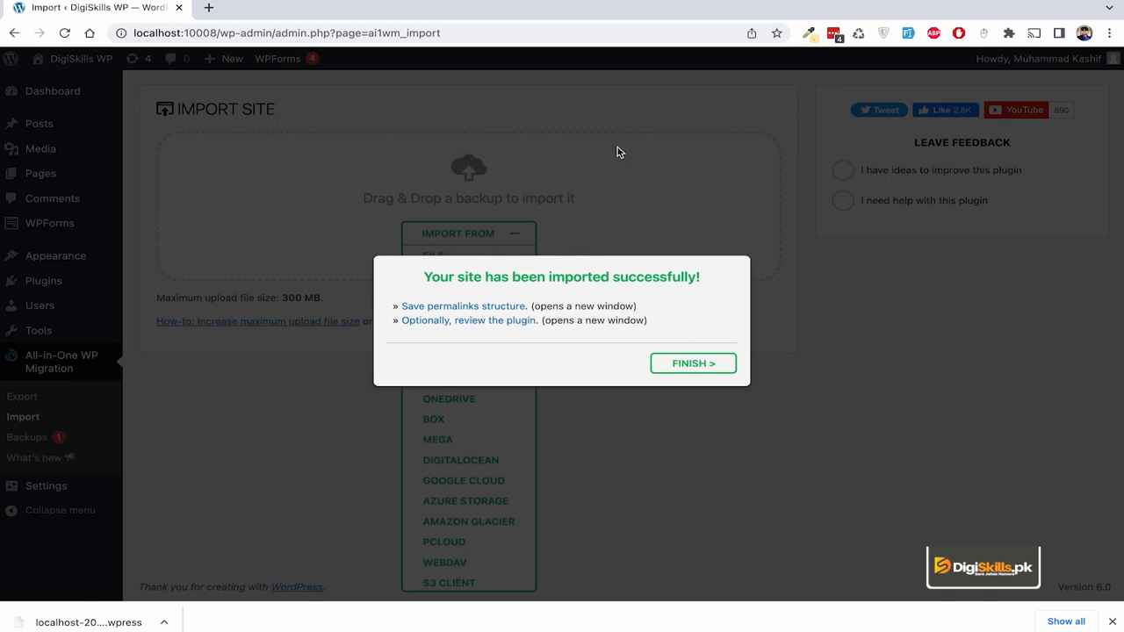
left_click(694, 364)
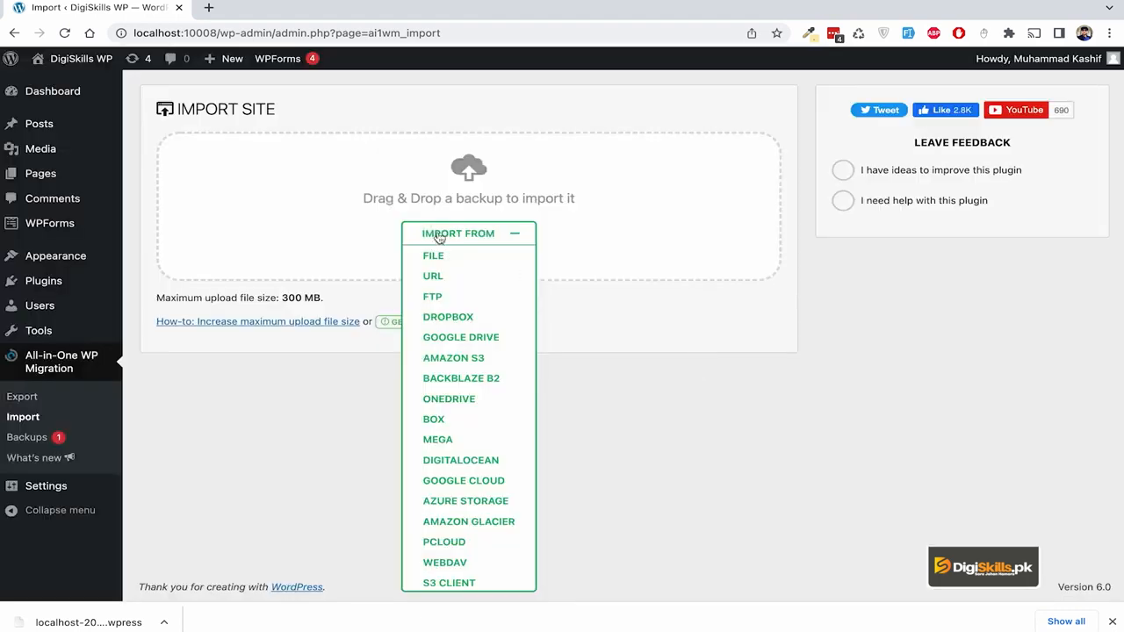
- Go to the admin dashboard and start adding a new plugin
mouse_move(52, 124)
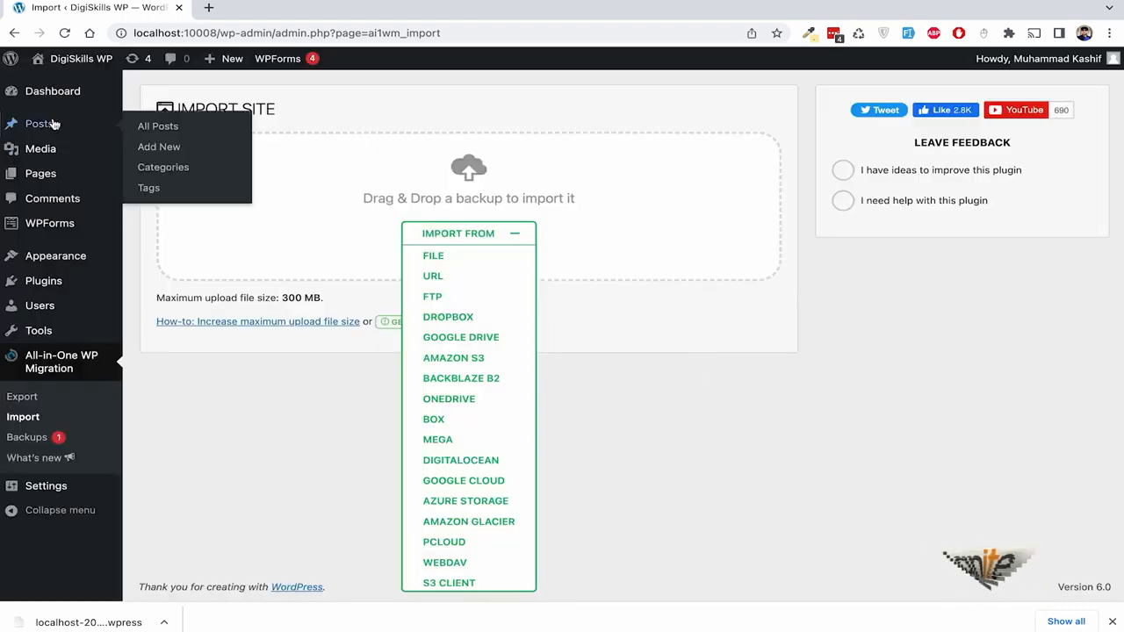
left_click(52, 91)
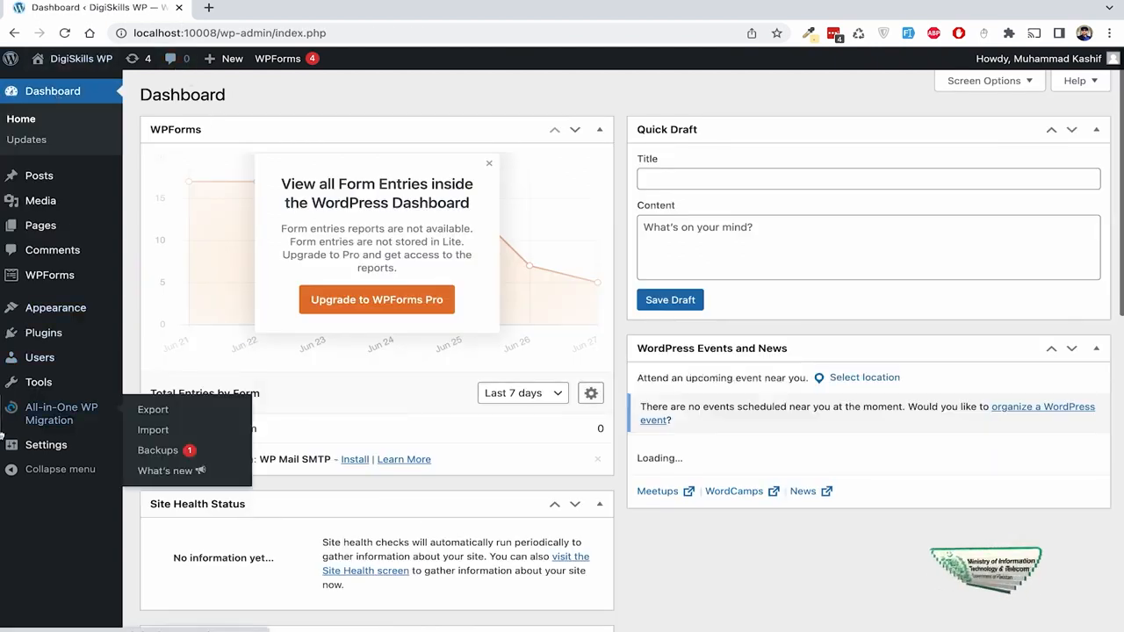
mouse_move(55, 337)
left_click(158, 355)
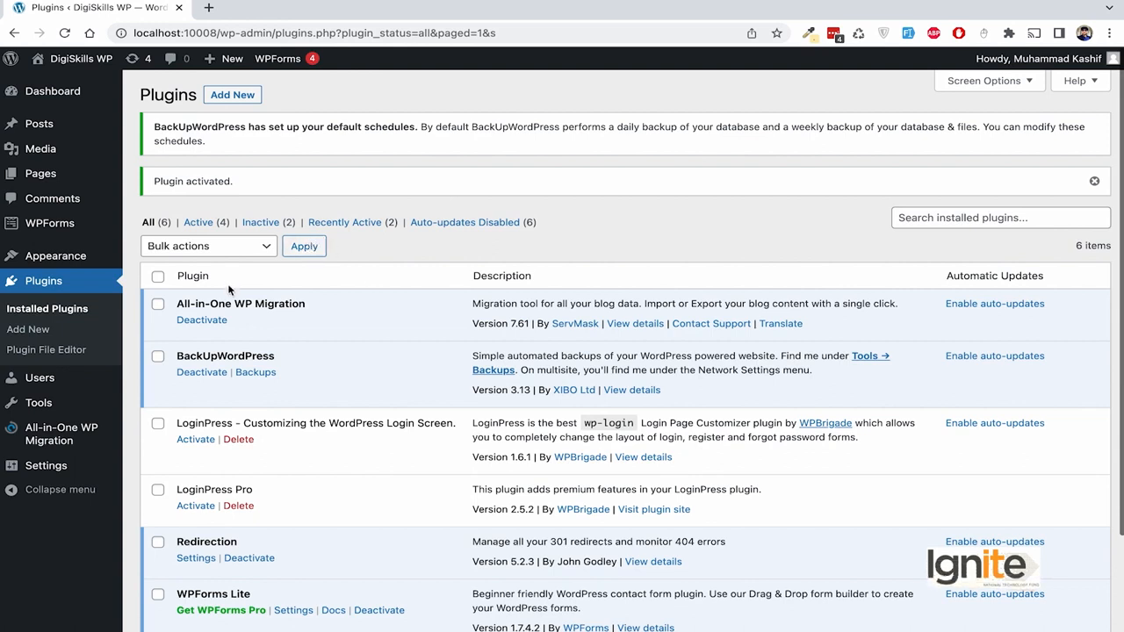
- Open BackUpWordPress's backup page showing the default Database Daily 11:00 pm schedule
left_click_drag(177, 304, 333, 305)
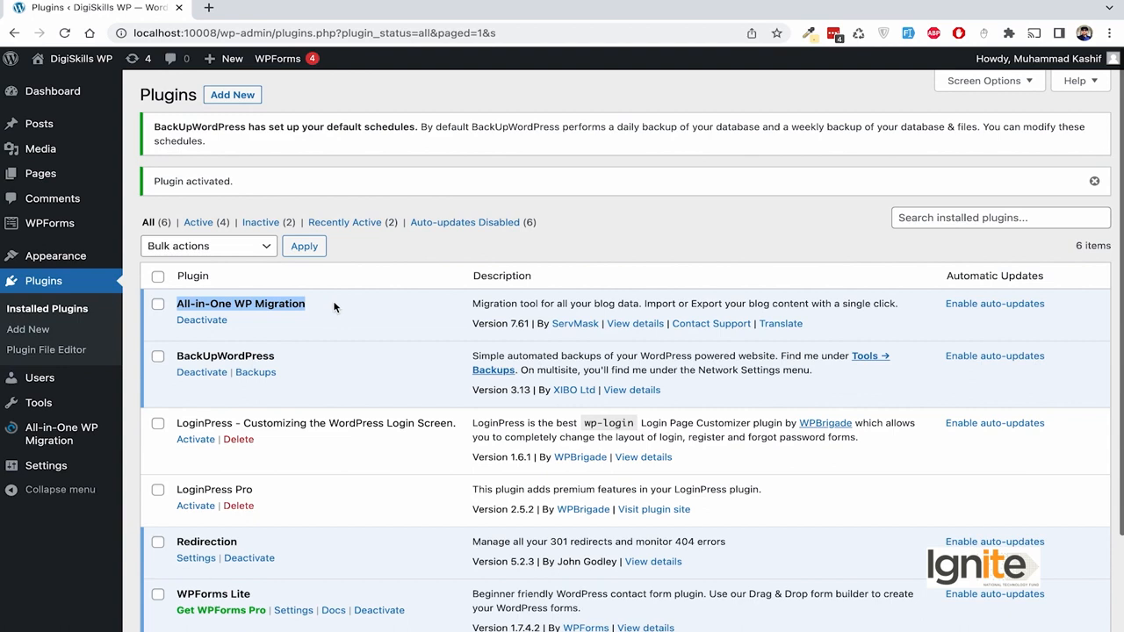
scroll(334, 306, "down", 1)
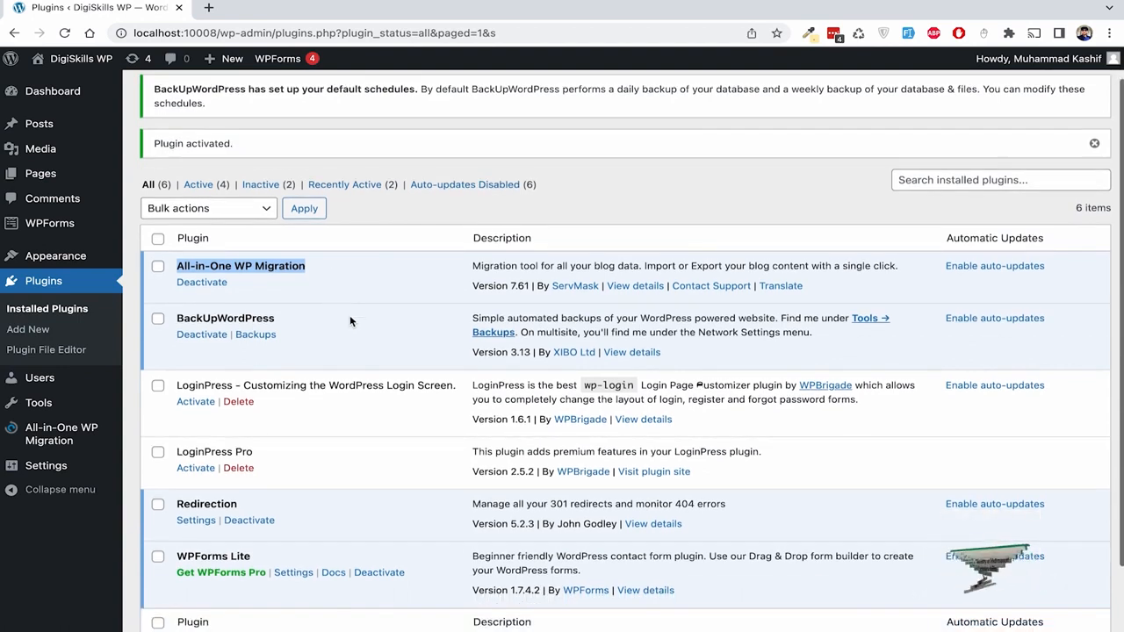
left_click(255, 335)
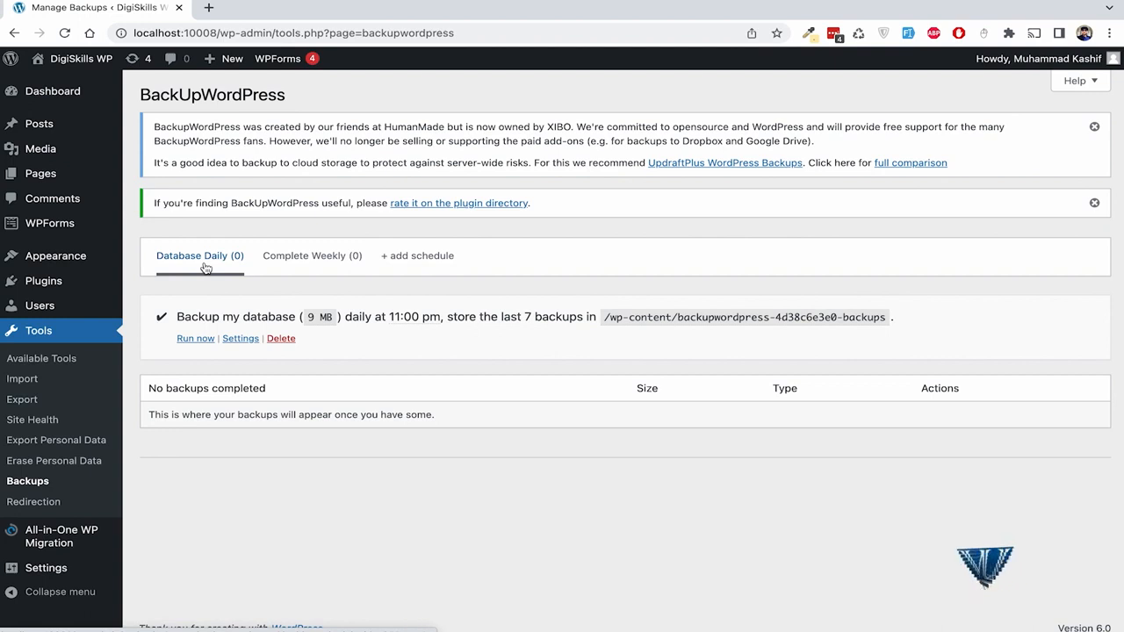
- Open the Database Daily schedule settings and try the Backup content options: files only, both, database only
left_click(301, 264)
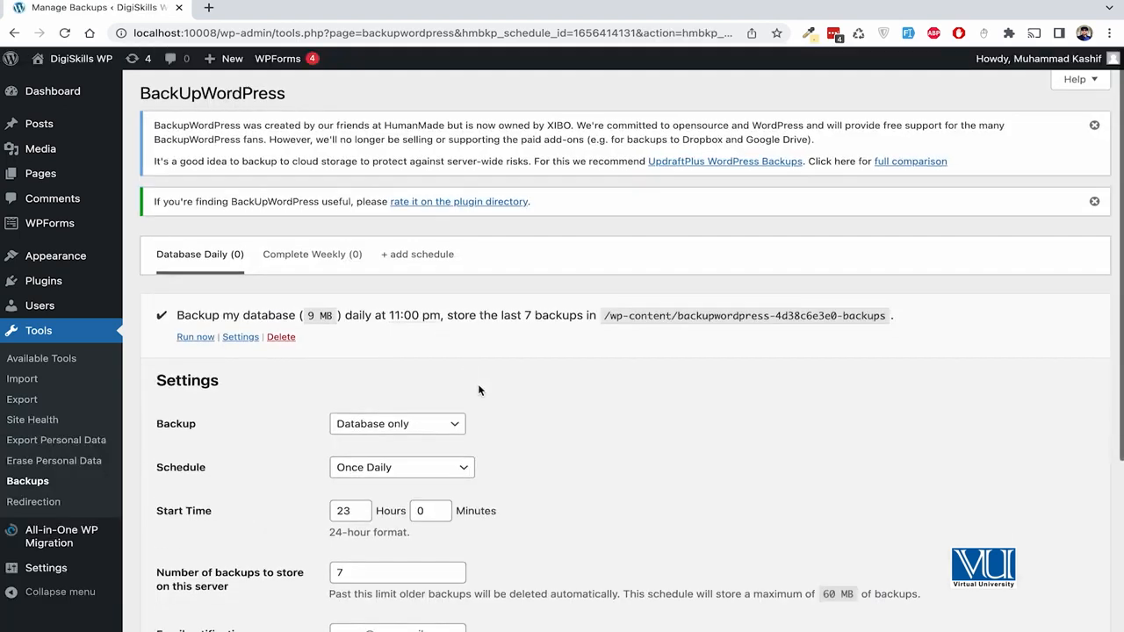
scroll(477, 387, "down", 3)
scroll(479, 390, "down", 1)
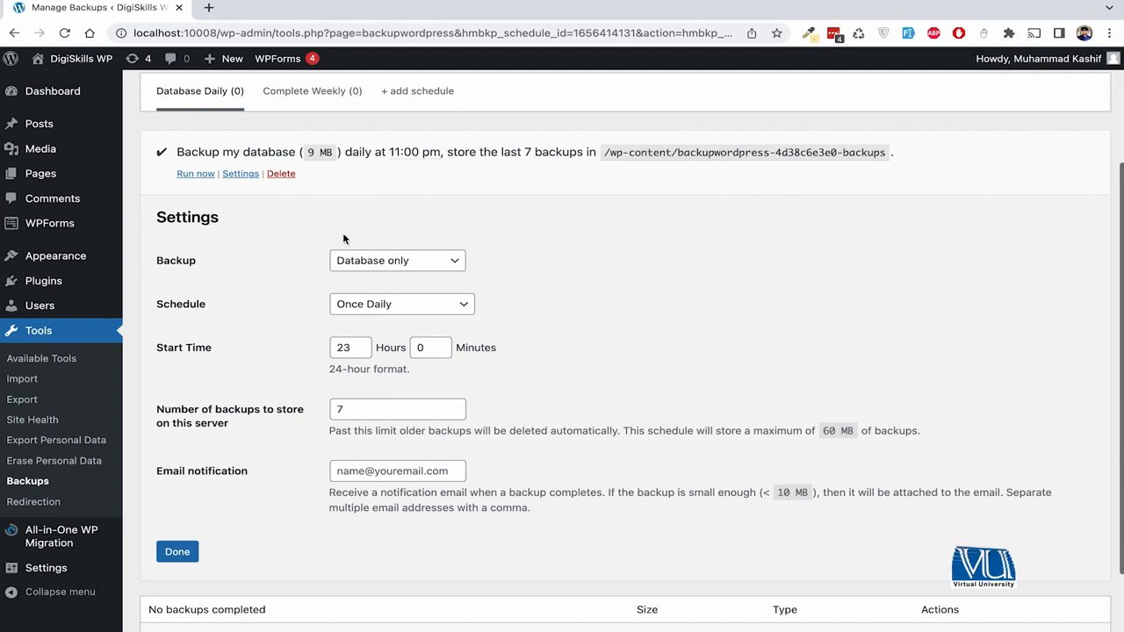
scroll(263, 193, "up", 1)
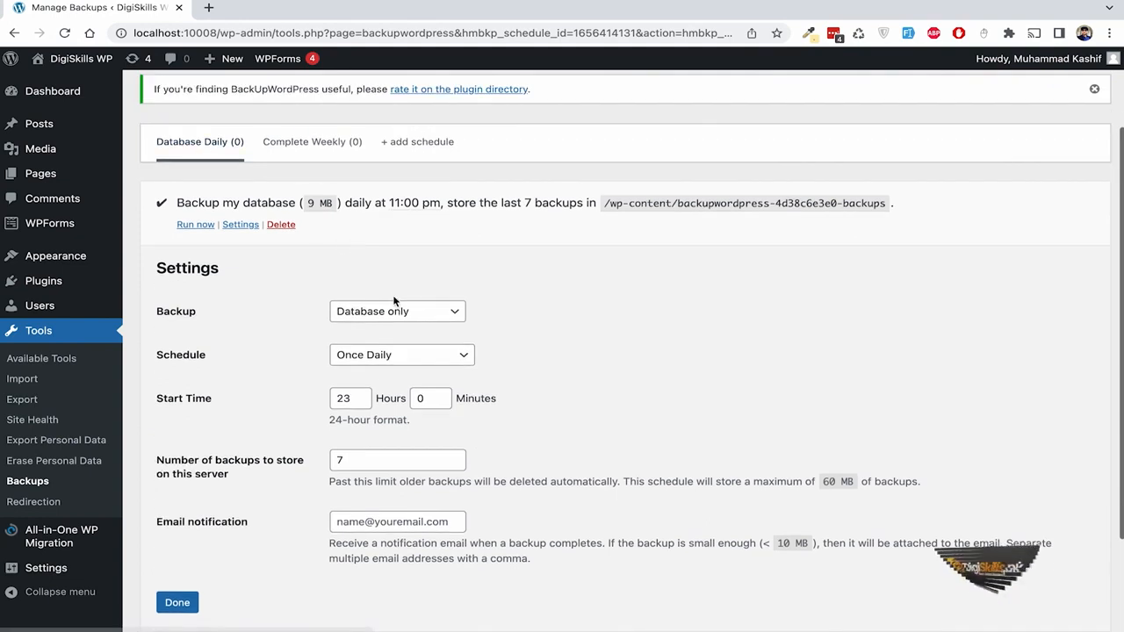
left_click(420, 318)
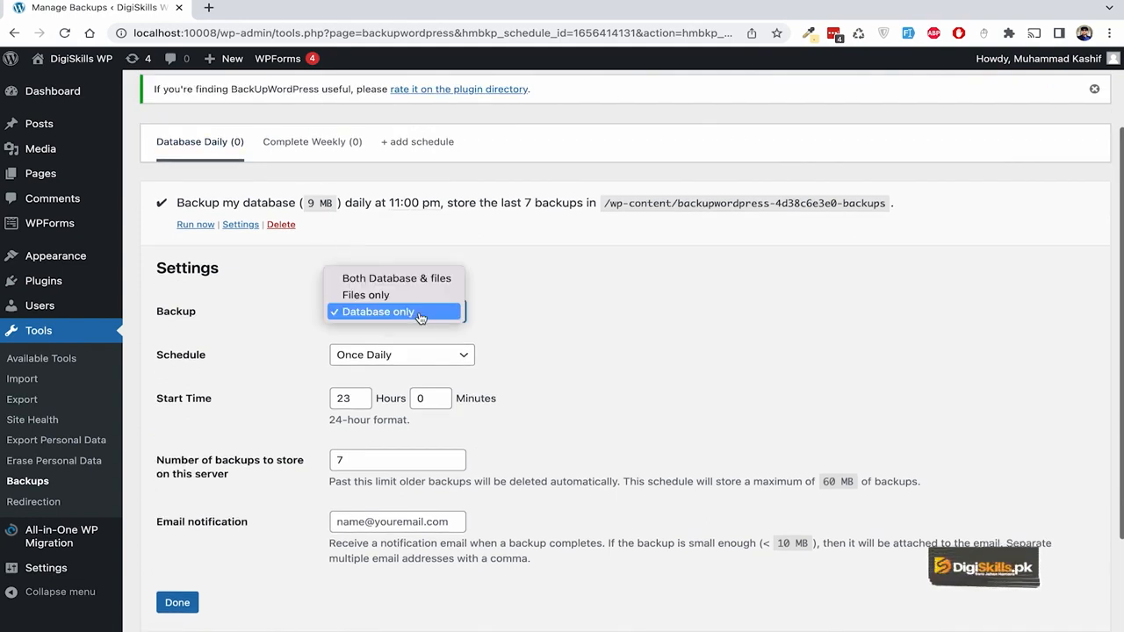
left_click(421, 299)
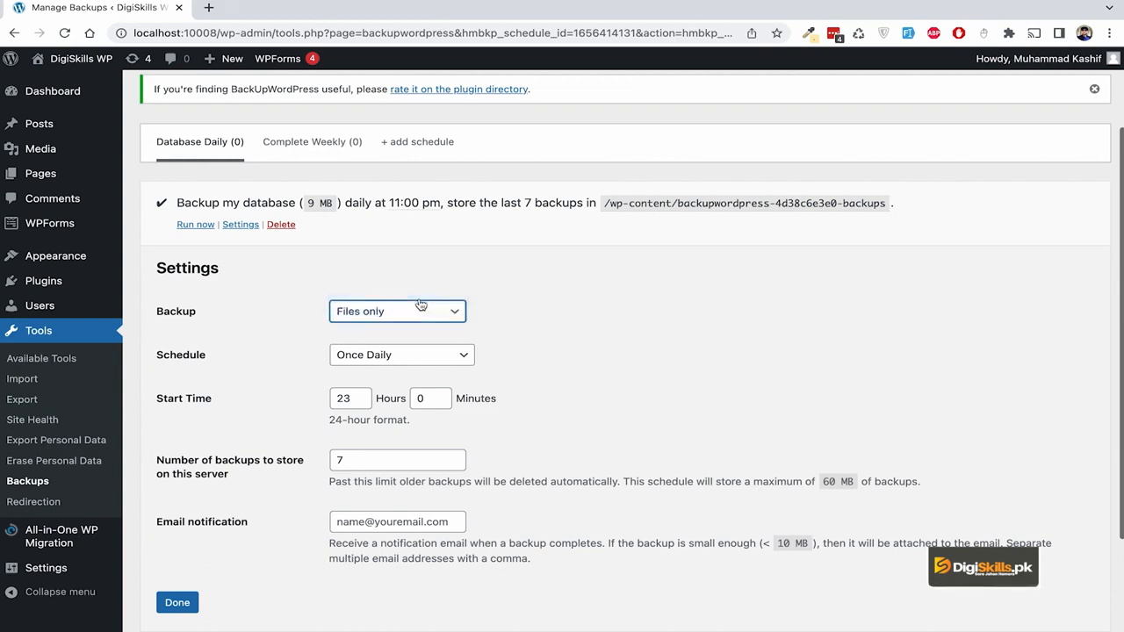
left_click(423, 316)
left_click(421, 296)
left_click(424, 314)
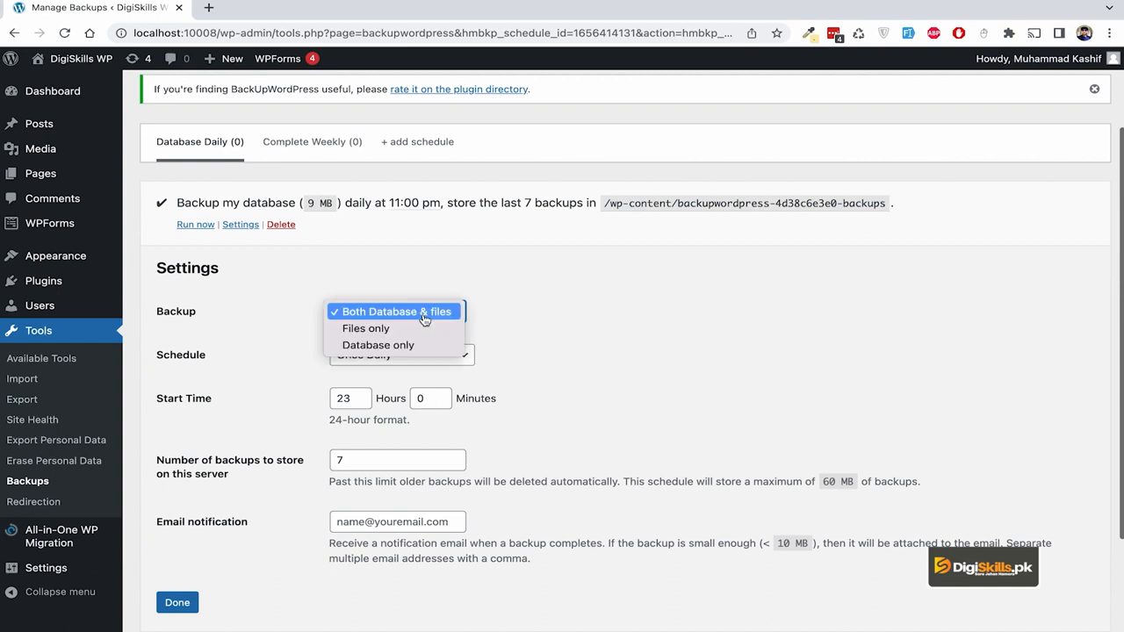
left_click(426, 332)
left_click(427, 317)
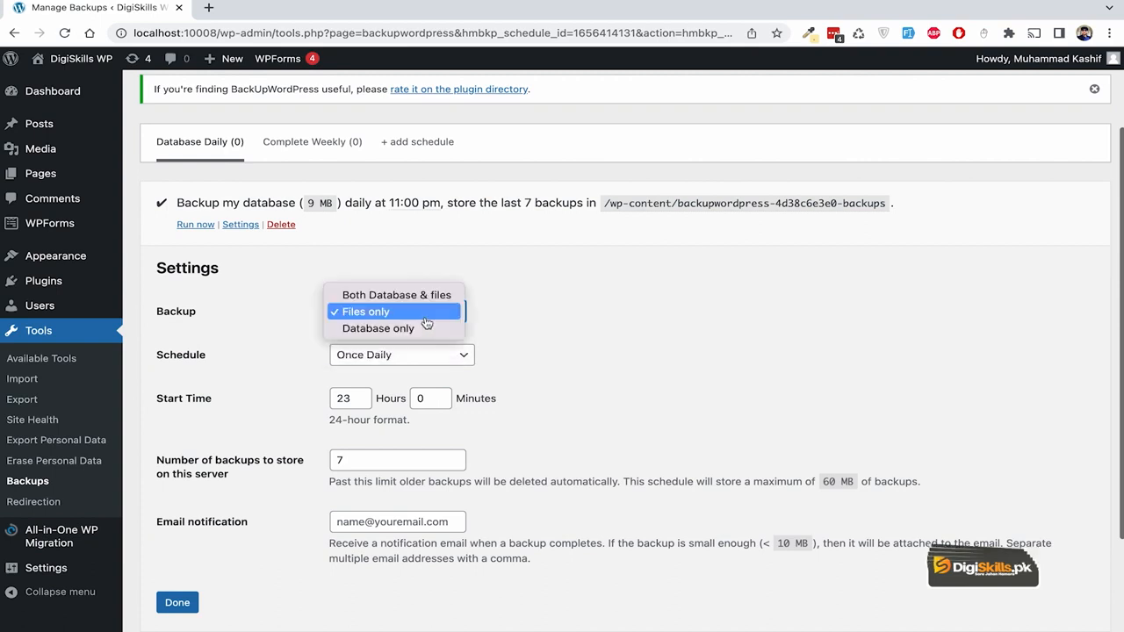
left_click(422, 333)
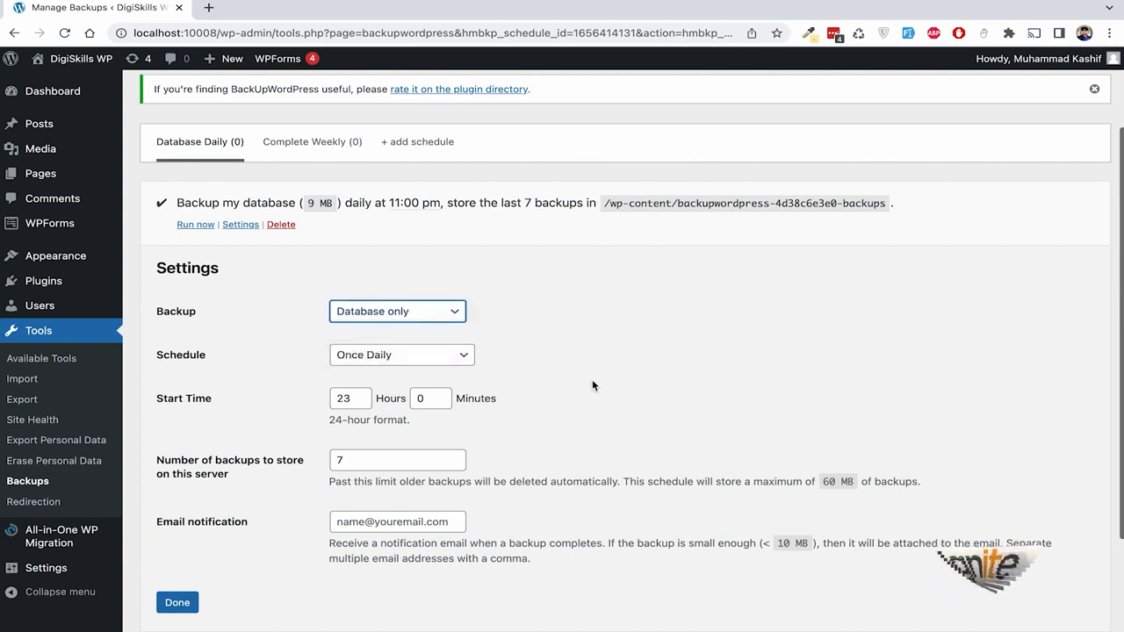
- Keep the schedule frequency at Once Daily with the 23:00 start time
scroll(592, 386, "down", 1)
scroll(593, 386, "down", 1)
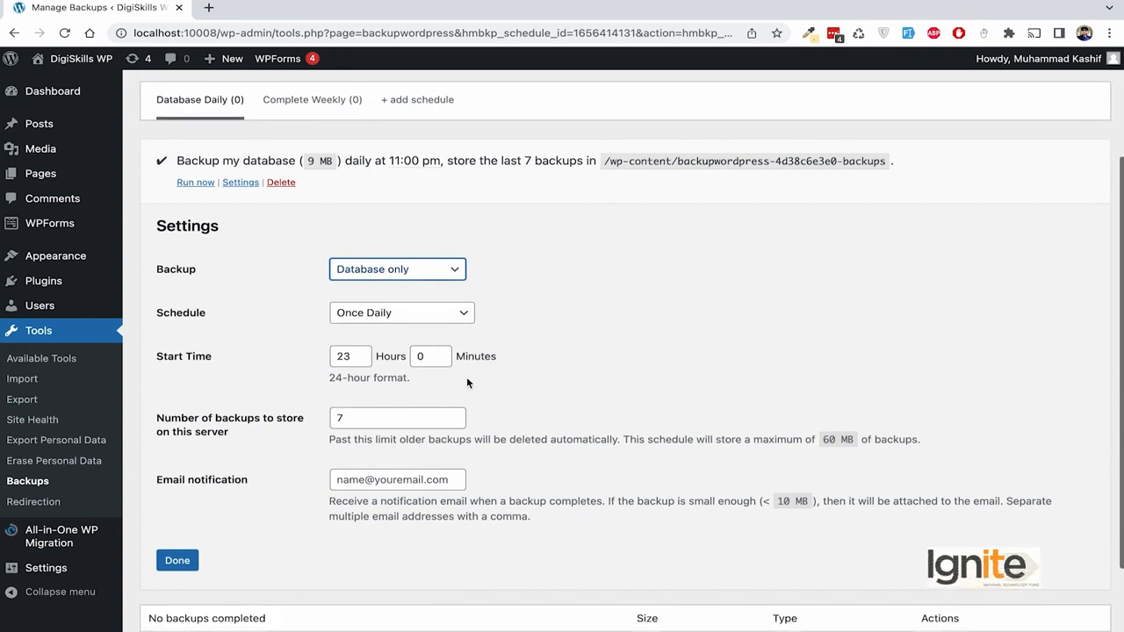
left_click(395, 316)
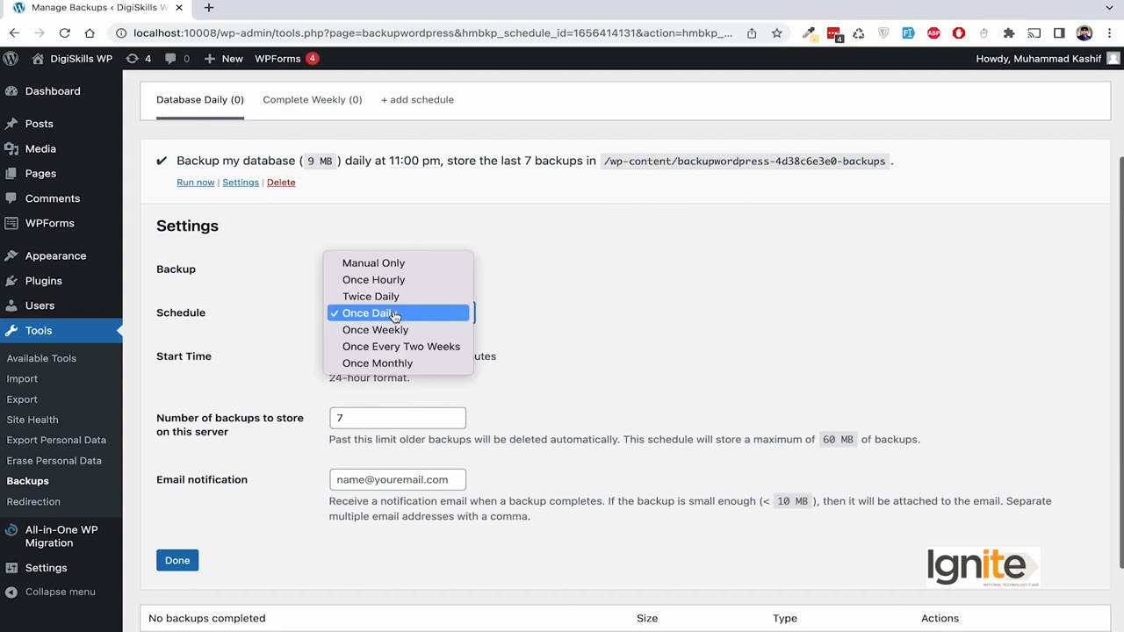
left_click(395, 313)
left_click(394, 316)
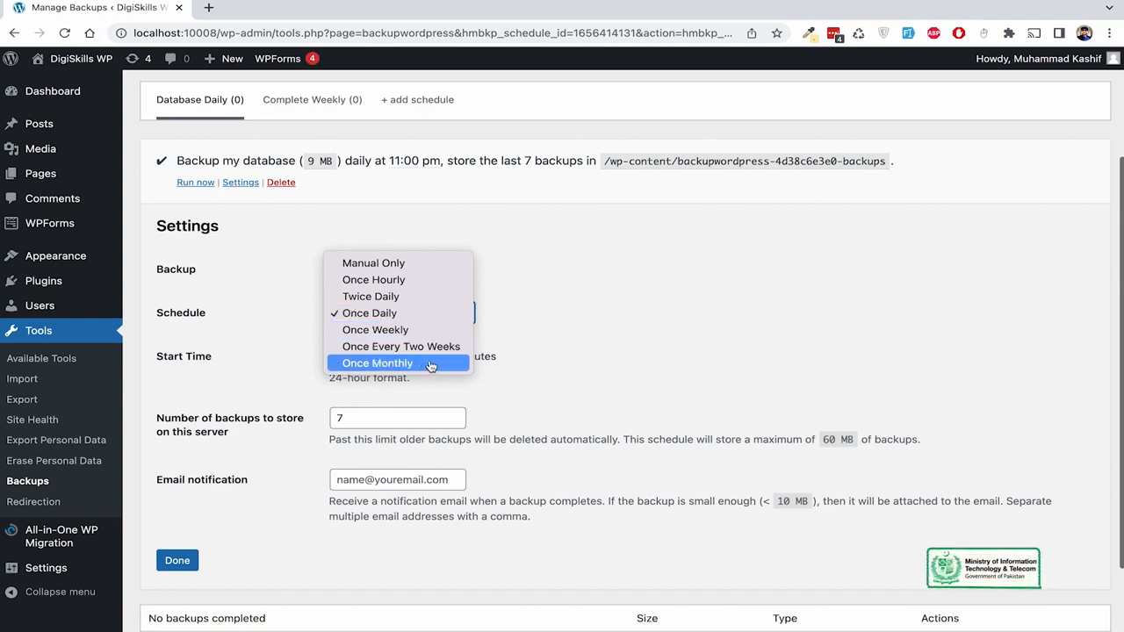
left_click(548, 350)
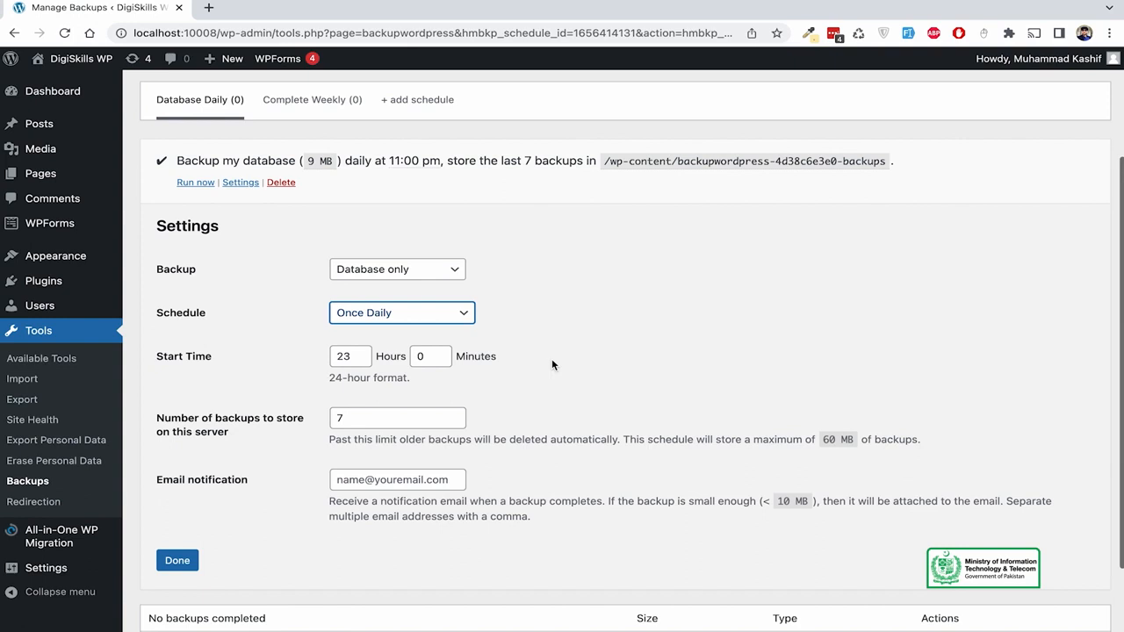
scroll(550, 360, "down", 1)
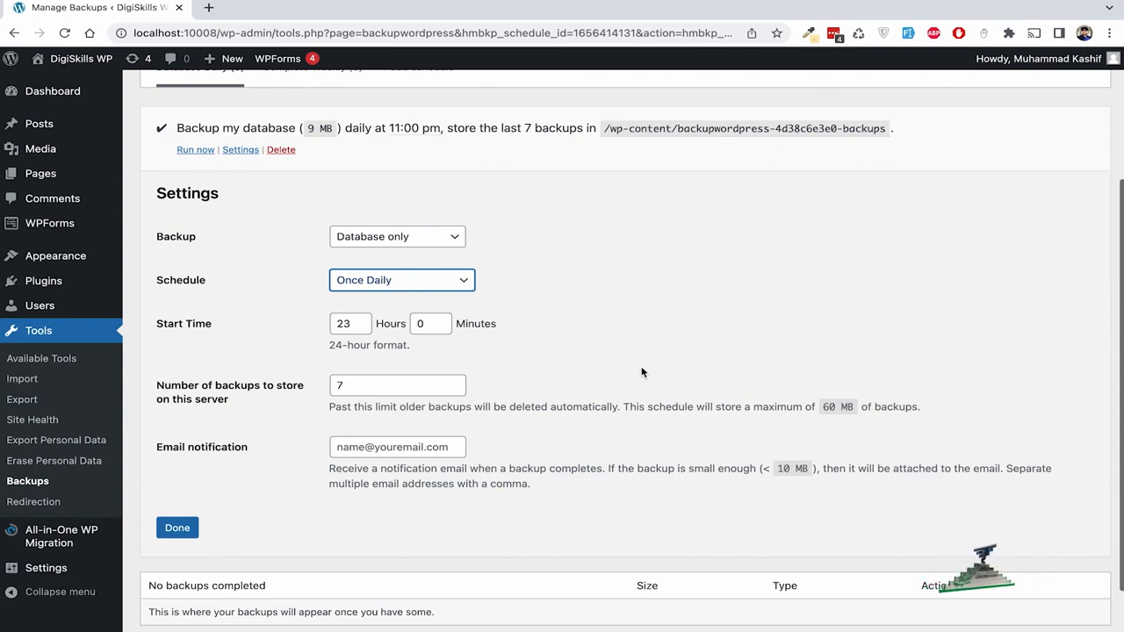
left_click(551, 323)
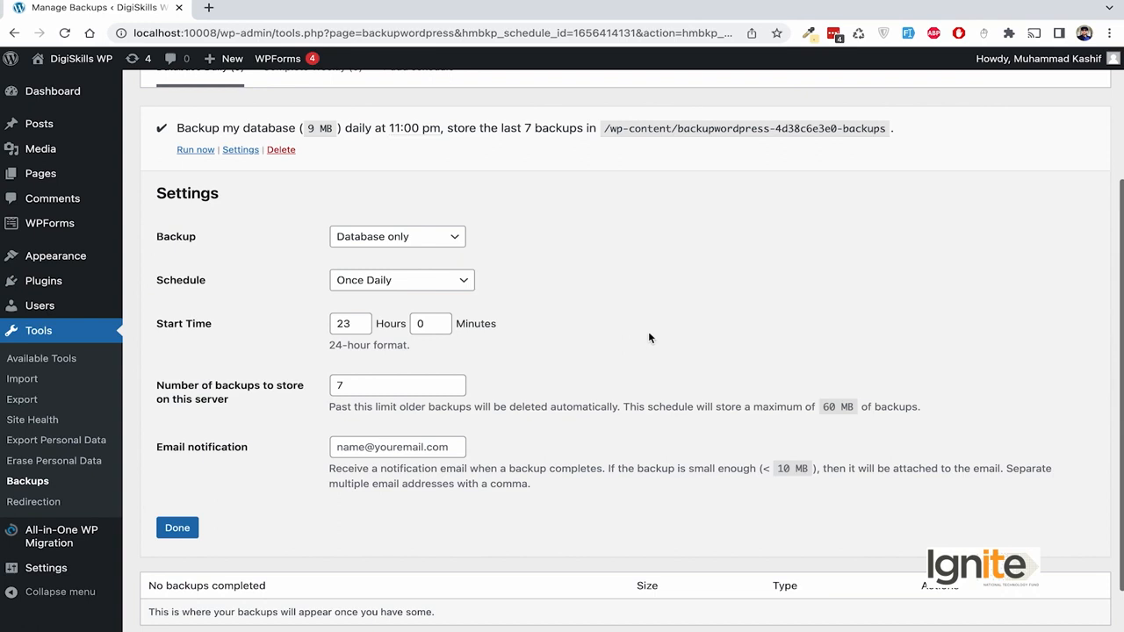
- Review the Number of backups field, leaving it at 7 backups kept
scroll(650, 338, "down", 1)
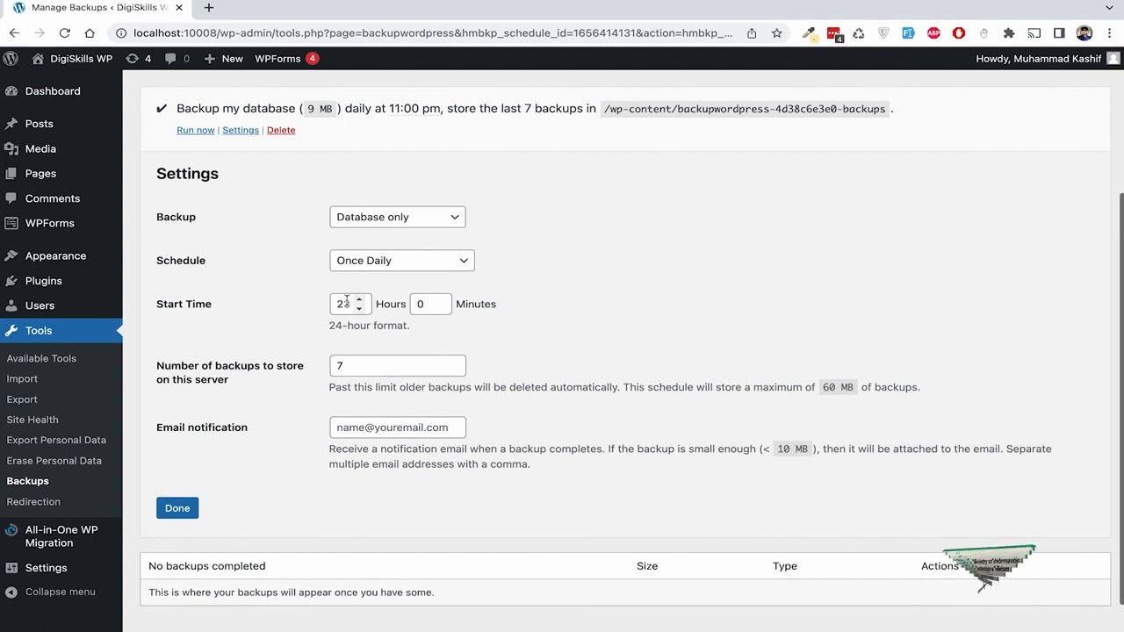
scroll(453, 325, "down", 1)
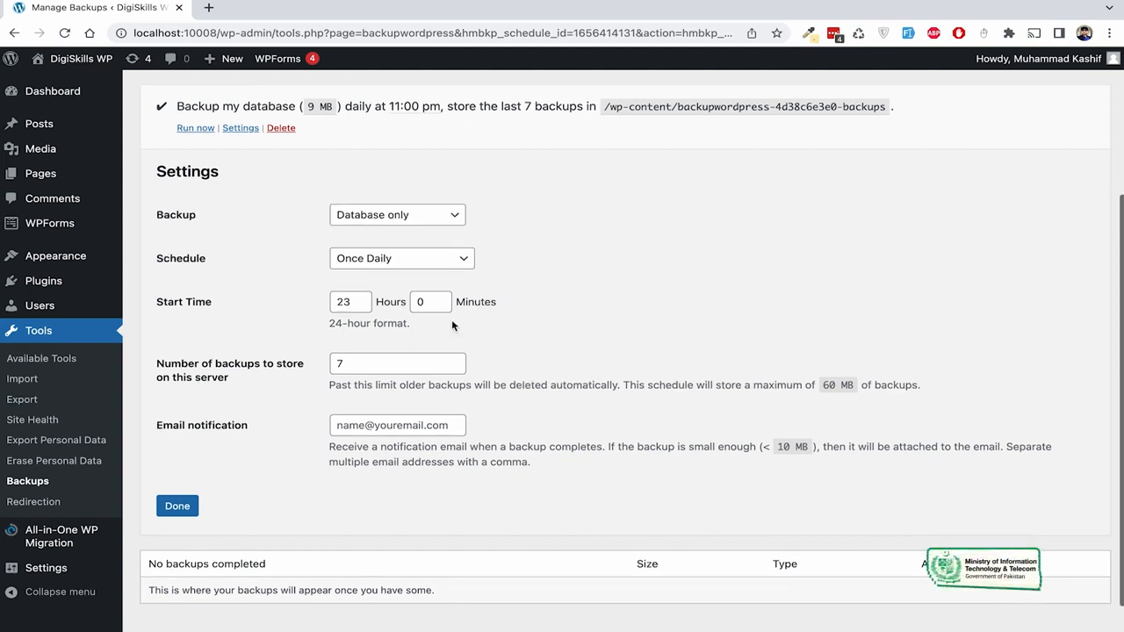
scroll(452, 326, "down", 1)
scroll(527, 326, "down", 1)
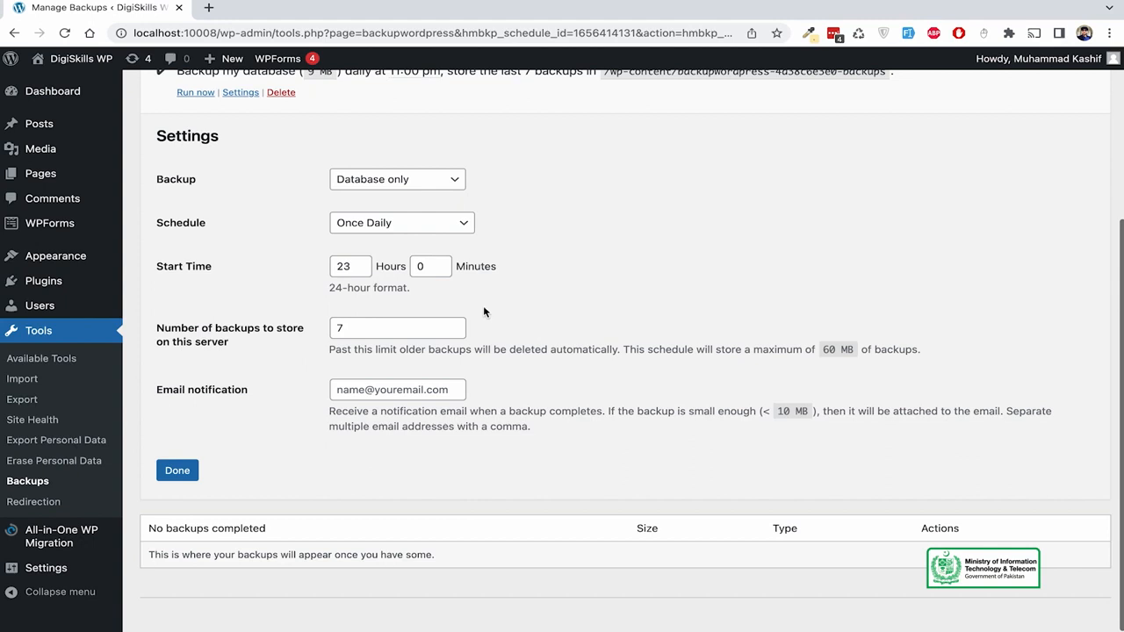
left_click(384, 325)
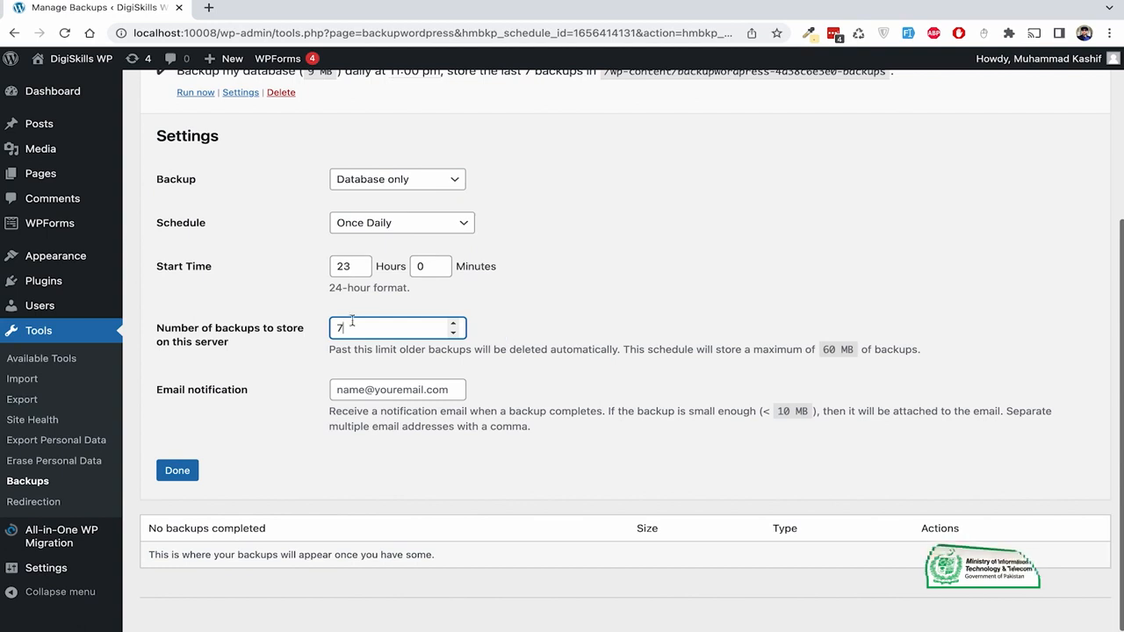
left_click(565, 305)
left_click(397, 327)
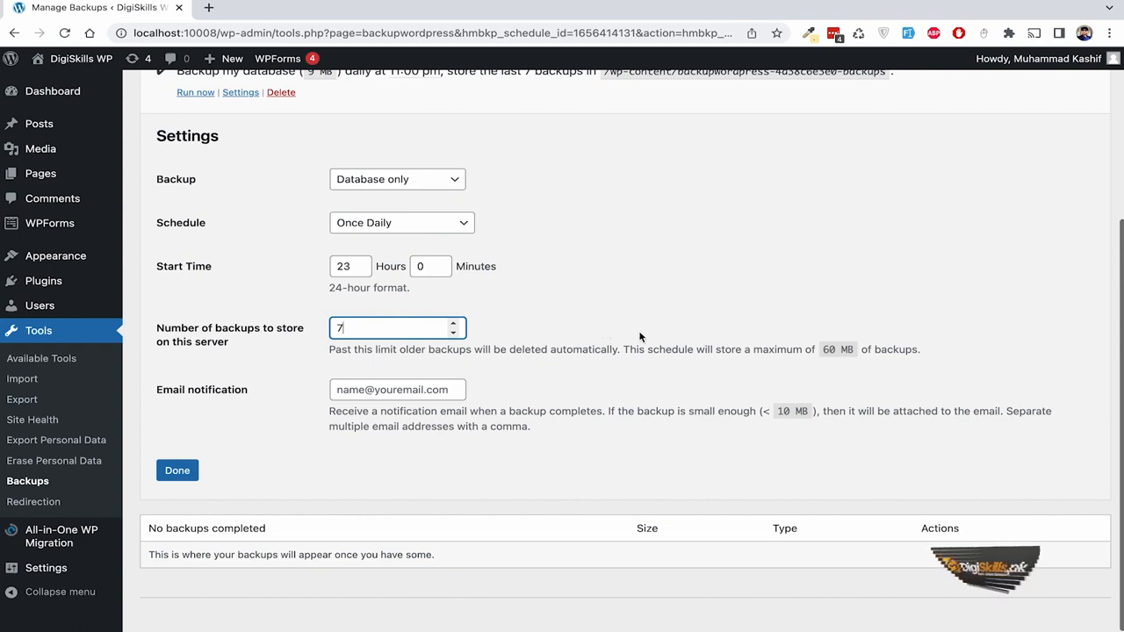
scroll(658, 345, "down", 1)
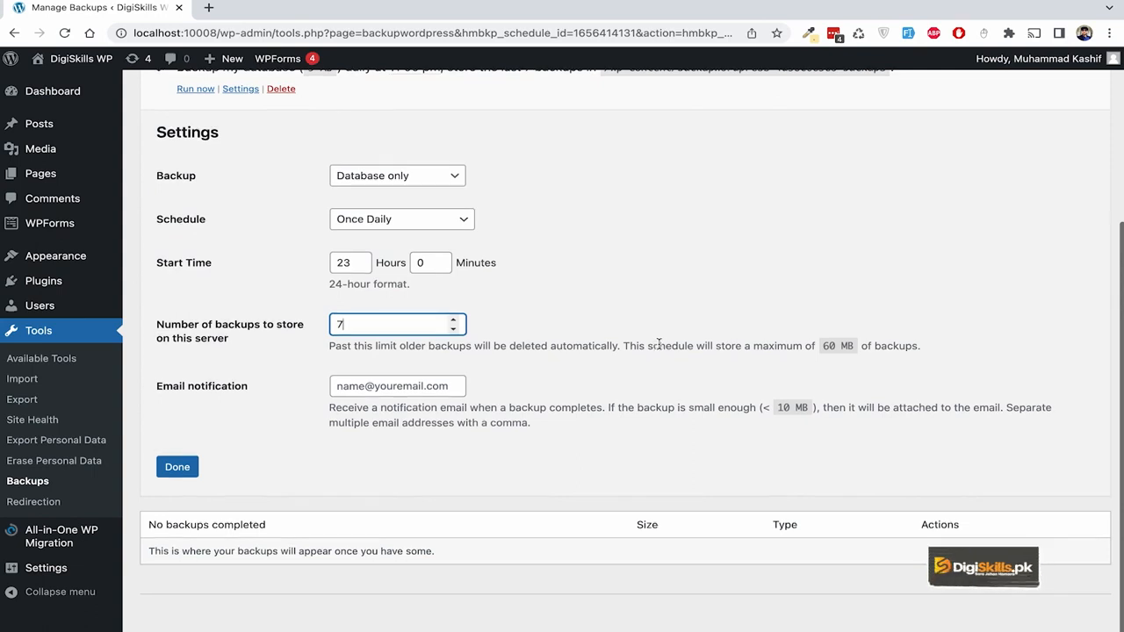
scroll(658, 345, "down", 1)
- Save the Complete Daily 11:00 pm schedule, then view Complete Weekly running Sundays at 3:00 am
left_click(586, 363)
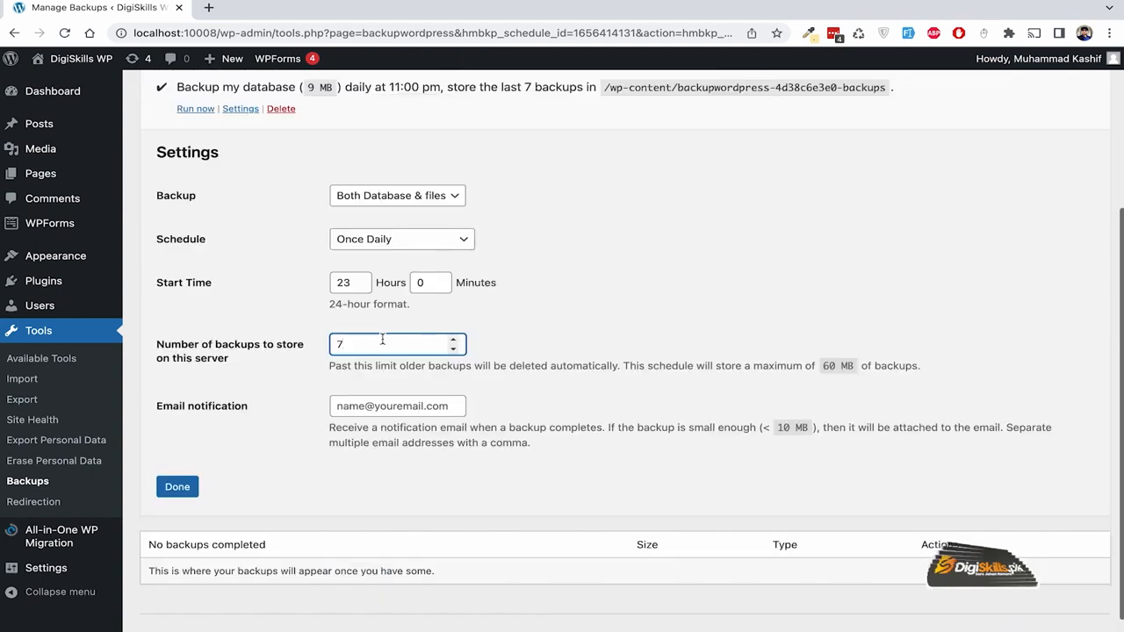
left_click(359, 405)
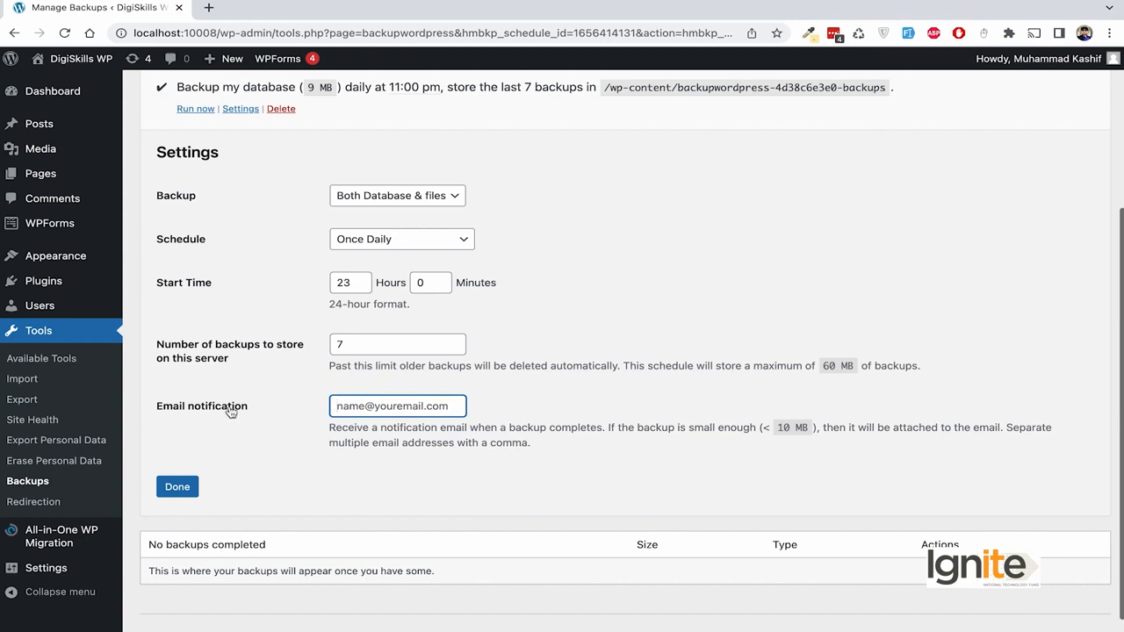
left_click(177, 487)
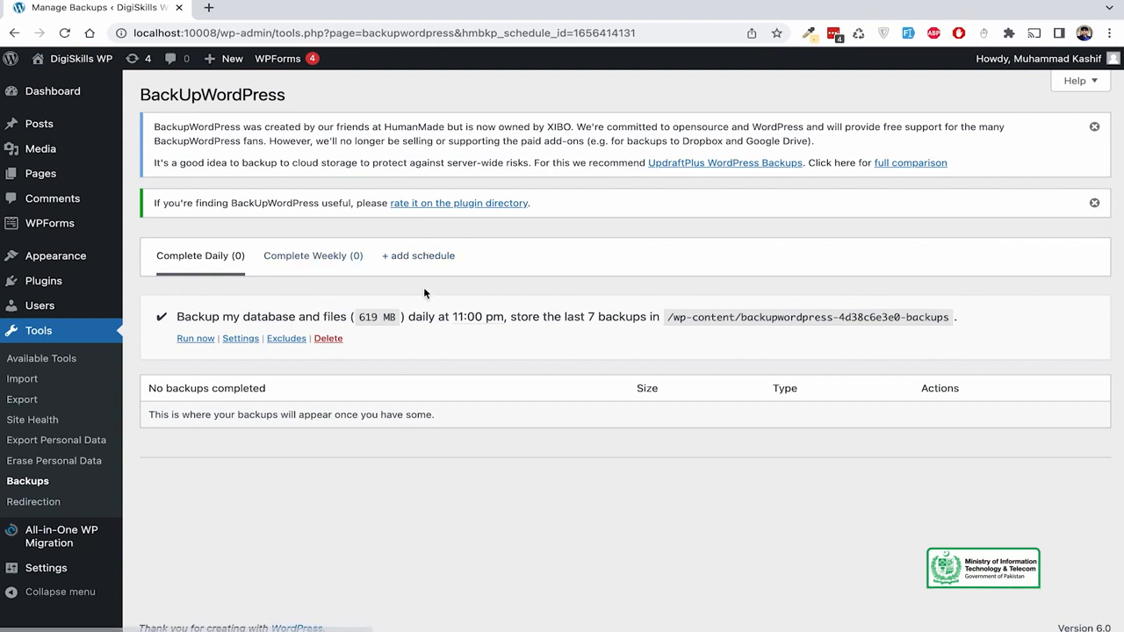
left_click(300, 261)
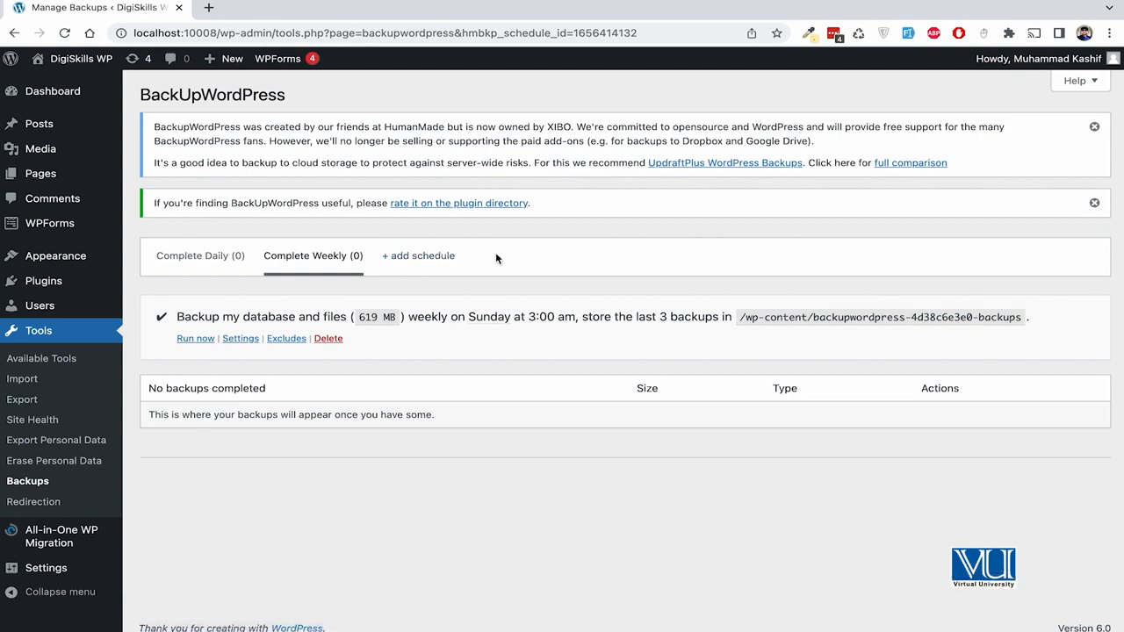
- Add a new backup schedule set to Once Monthly
left_click(427, 268)
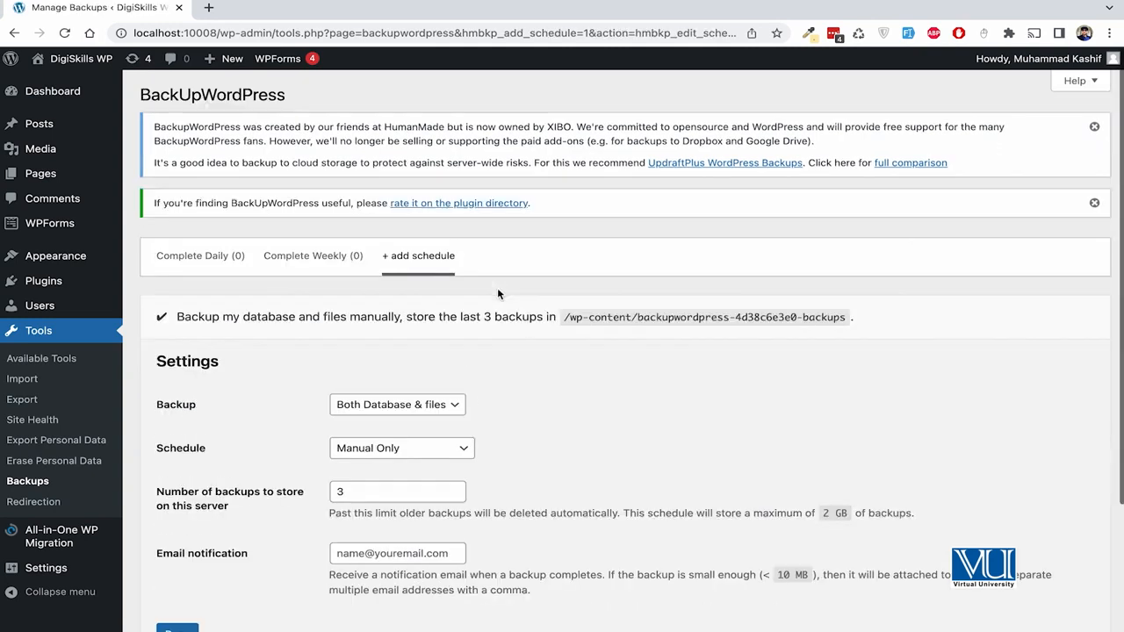
scroll(544, 354, "down", 3)
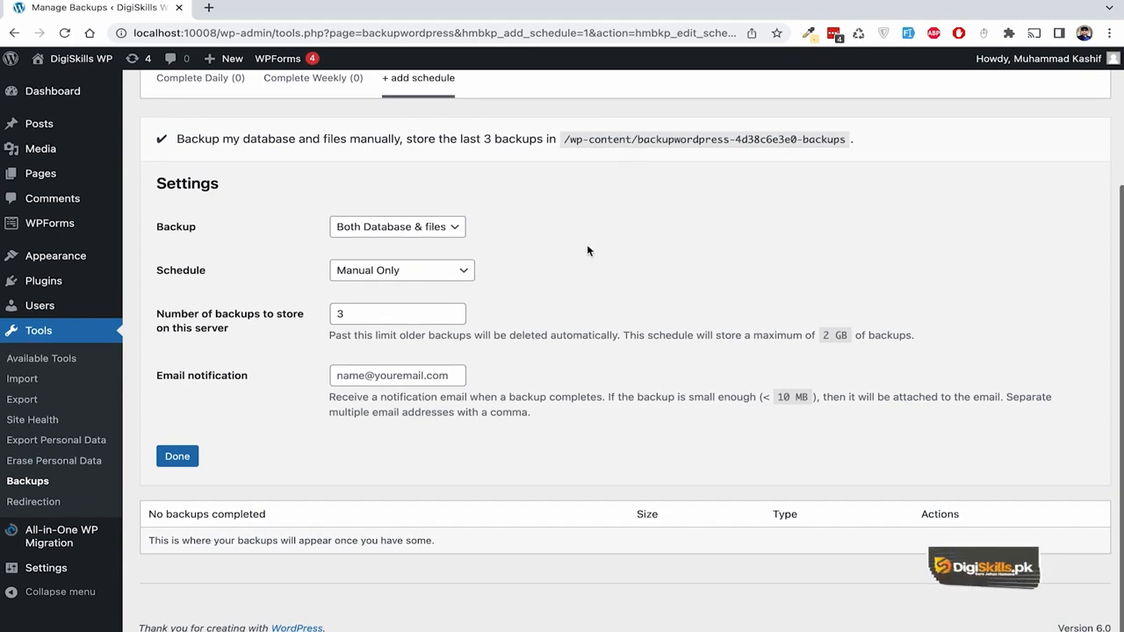
scroll(589, 251, "up", 1)
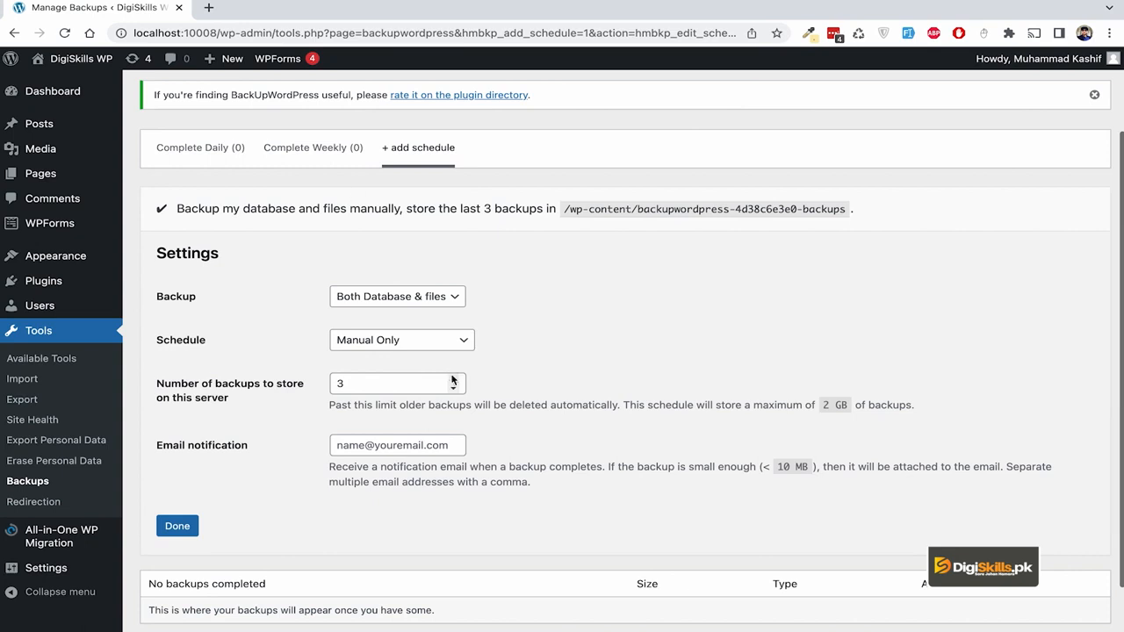
scroll(453, 380, "down", 1)
left_click(436, 283)
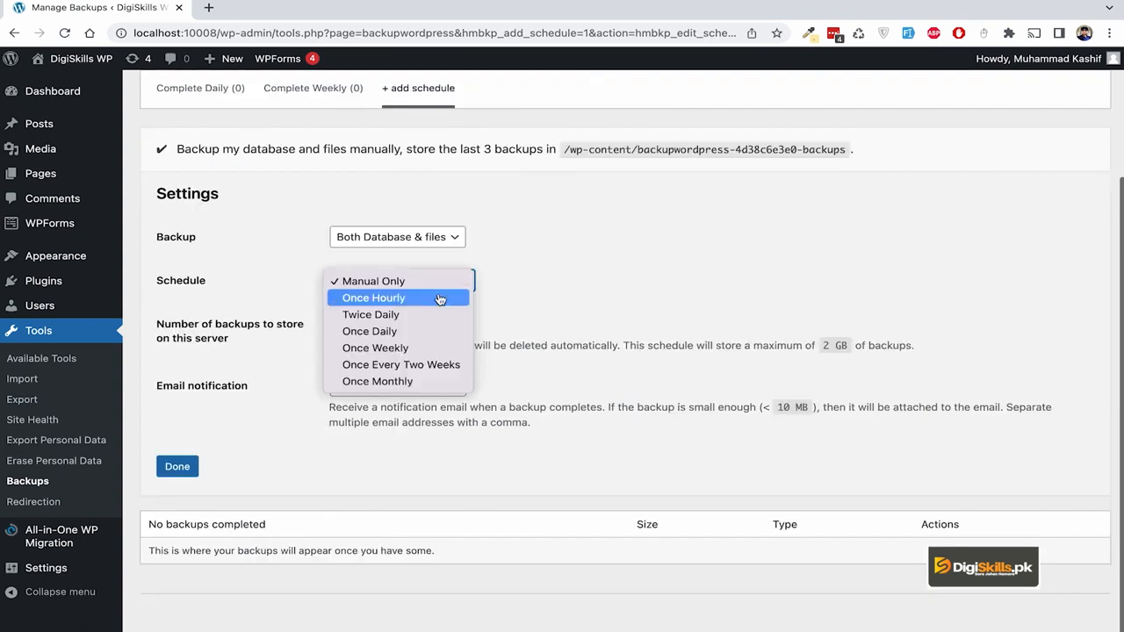
left_click(446, 284)
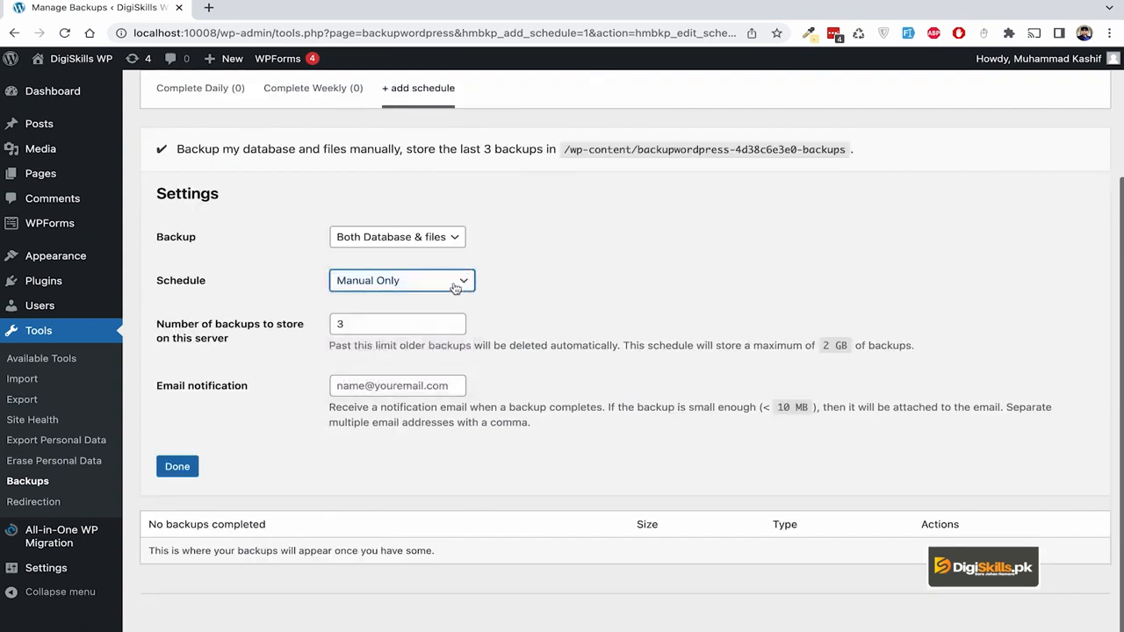
left_click(455, 287)
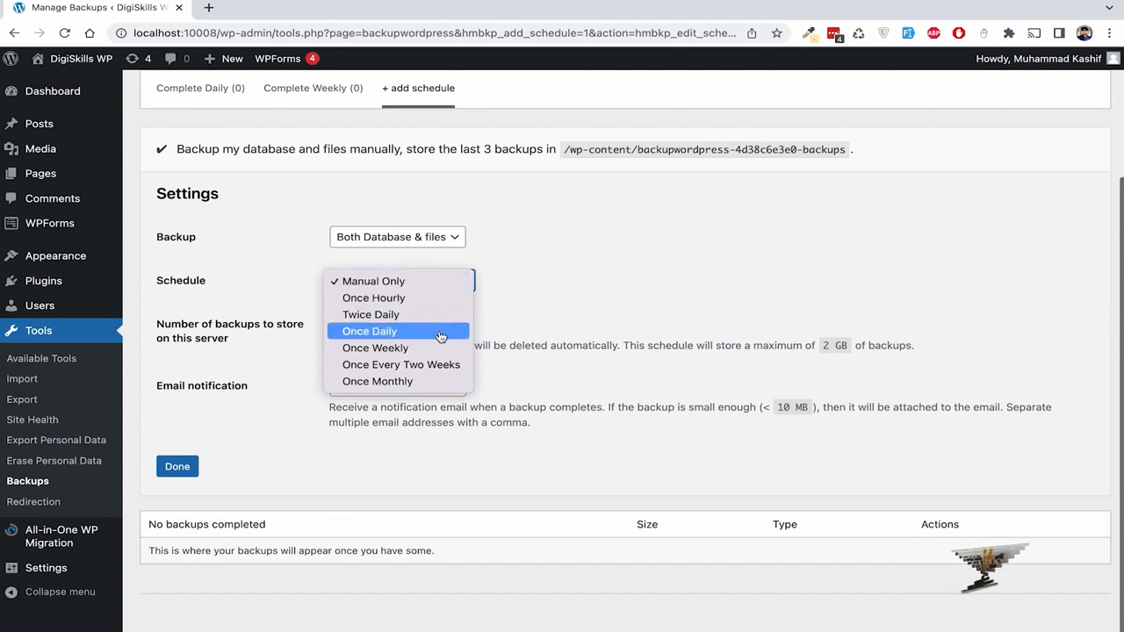
left_click(439, 381)
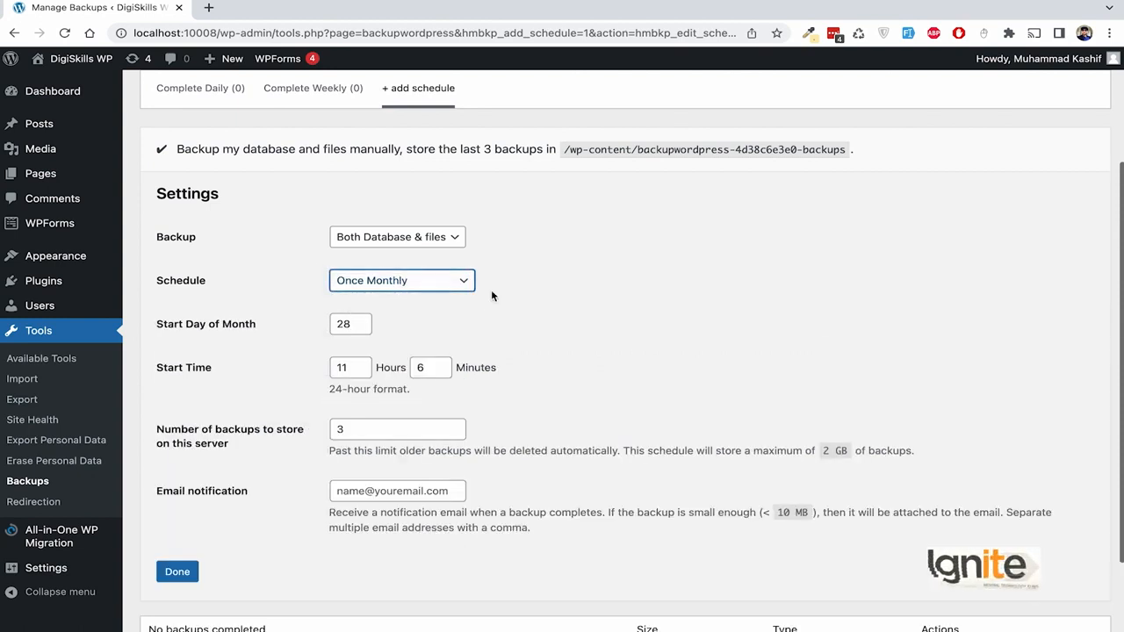
scroll(504, 322, "down", 1)
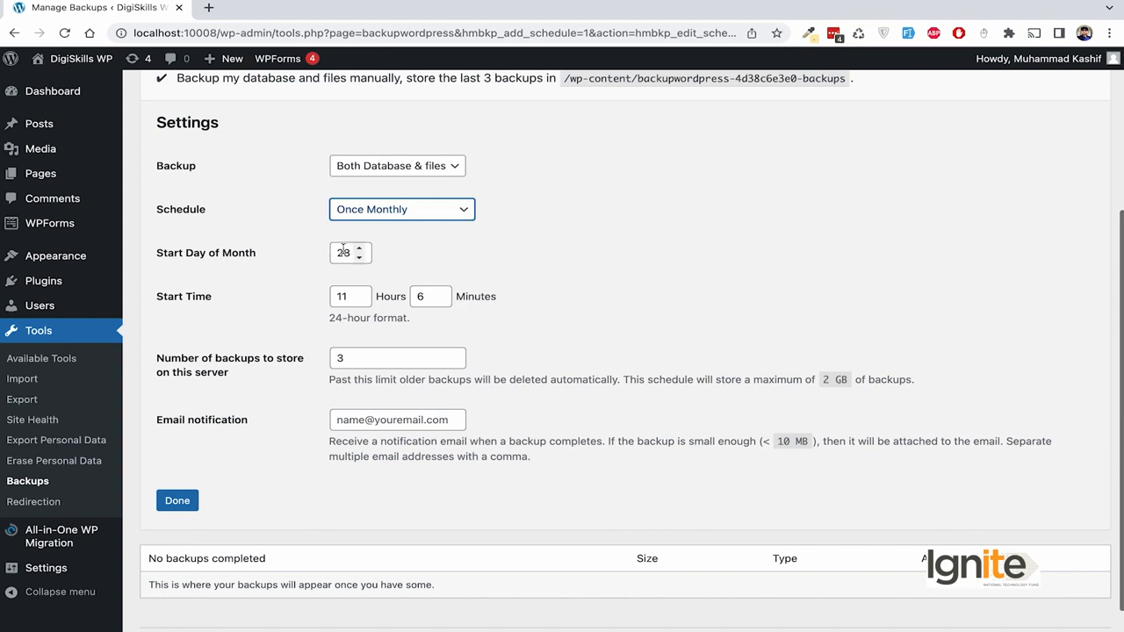
- Set the monthly schedule's start day to 1 and start hour to 04
left_click_drag(353, 252, 312, 255)
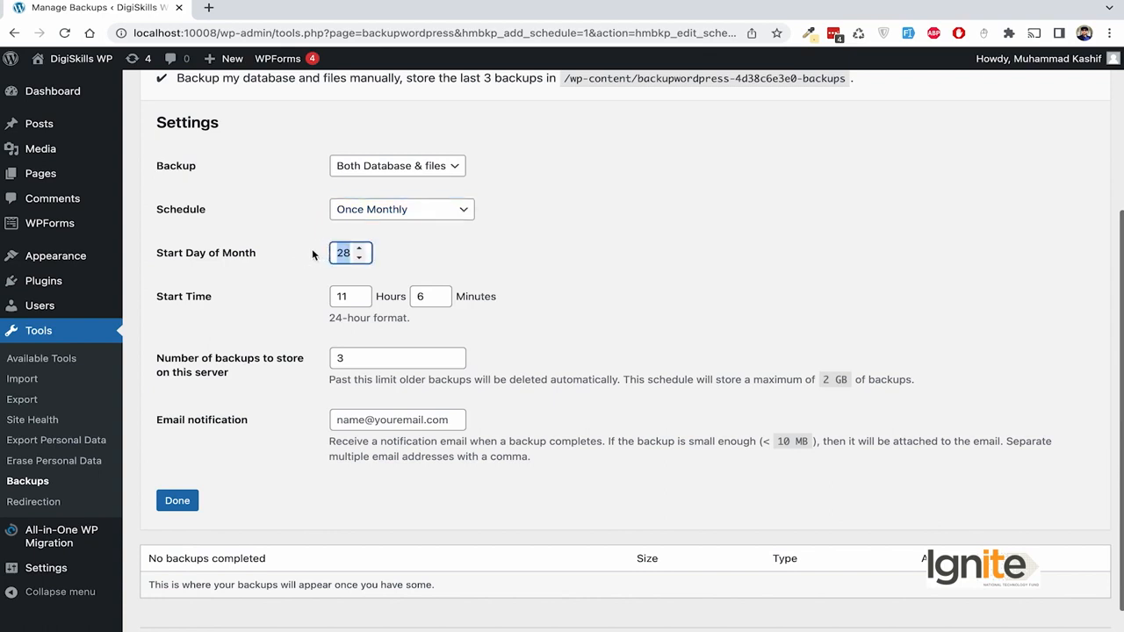
type("1")
left_click(476, 260)
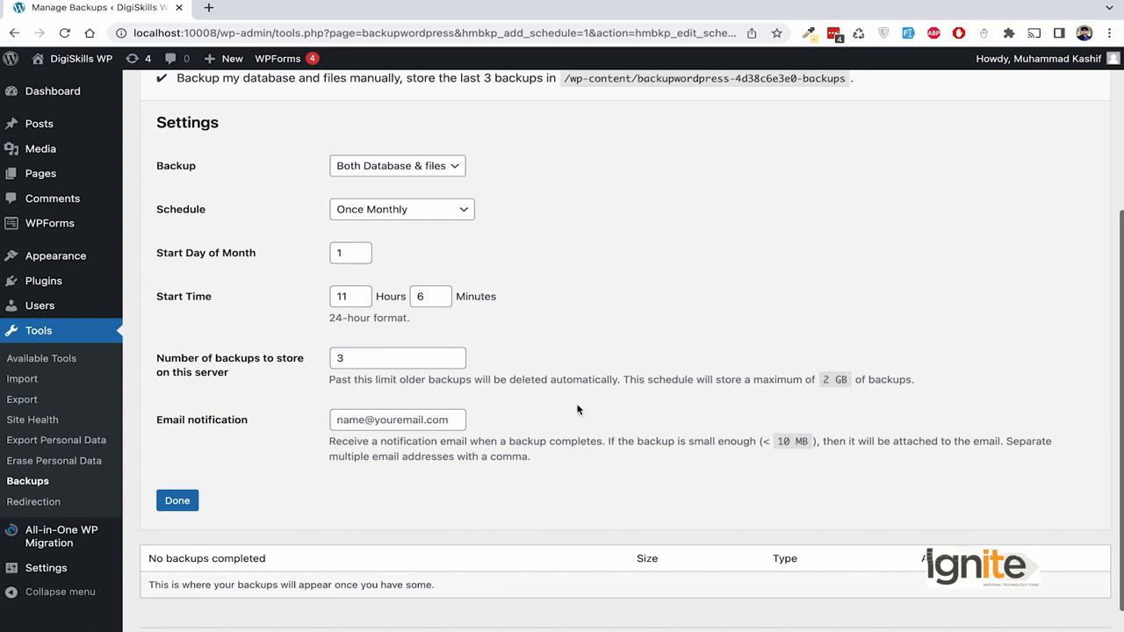
scroll(500, 333, "down", 1)
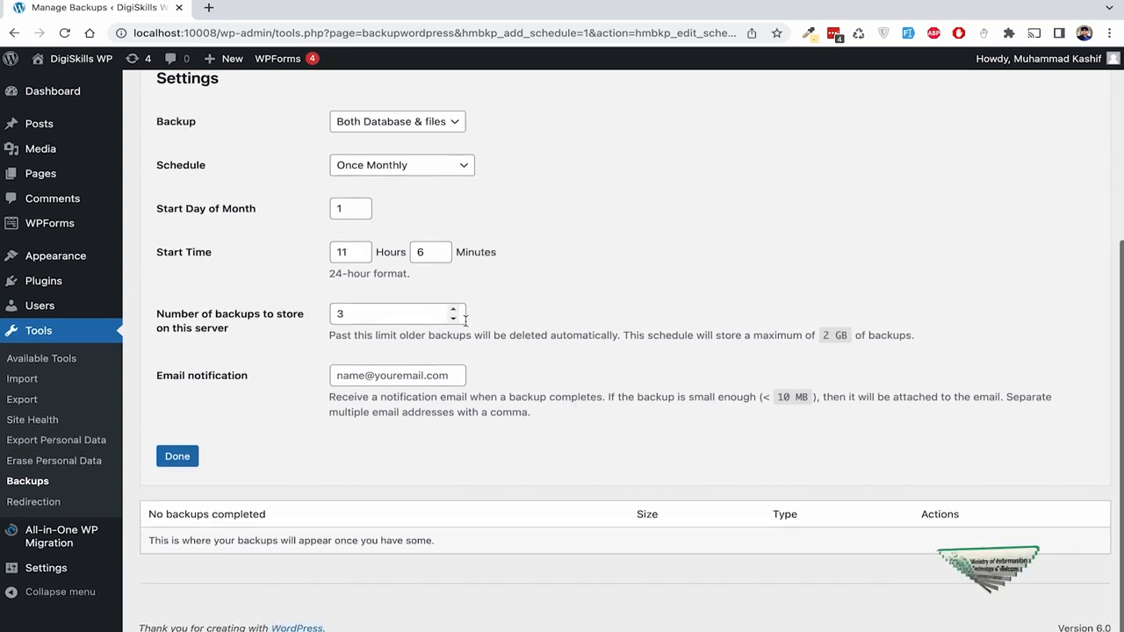
double_click(348, 252)
type("04")
left_click(457, 258)
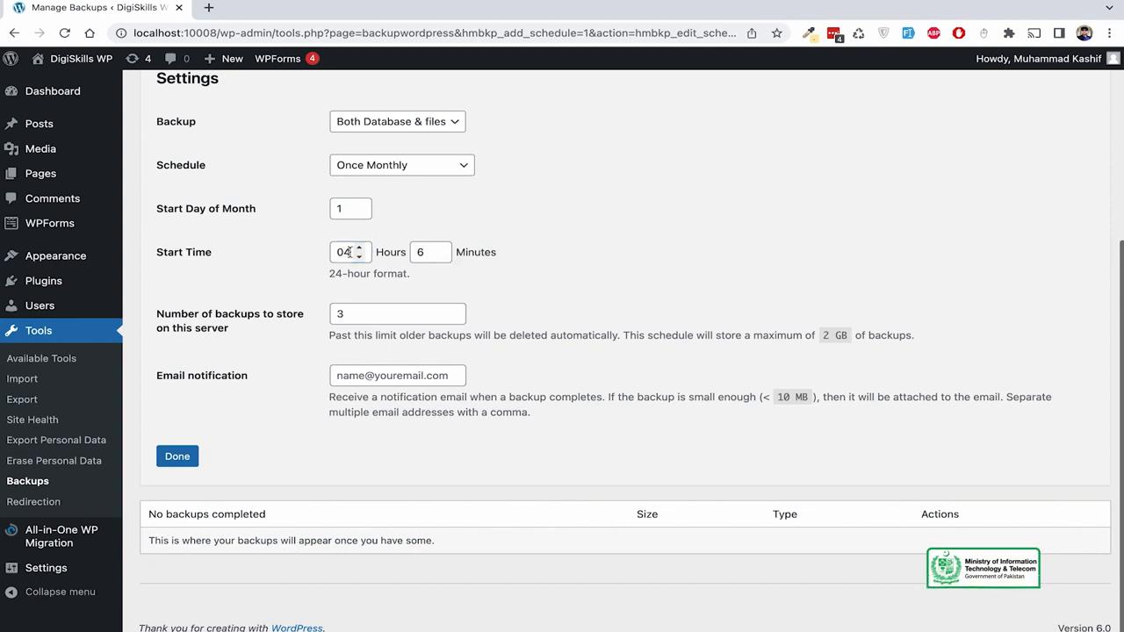
- Keep 3 backups, enter the notification e-mail address, and save the monthly schedule
left_click(395, 313)
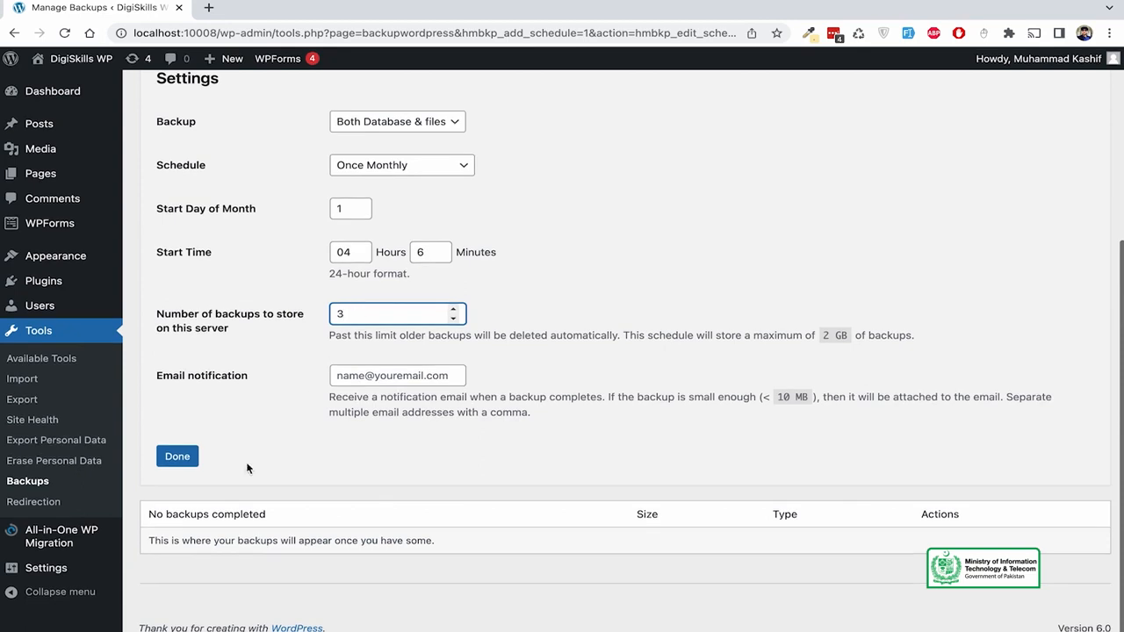
left_click(356, 375)
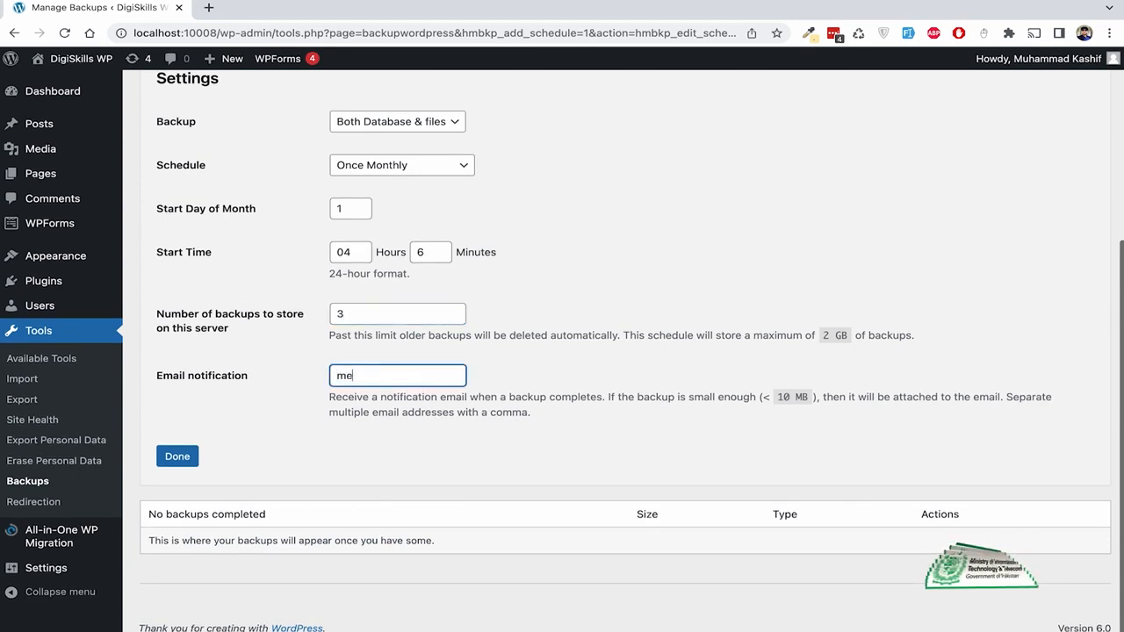
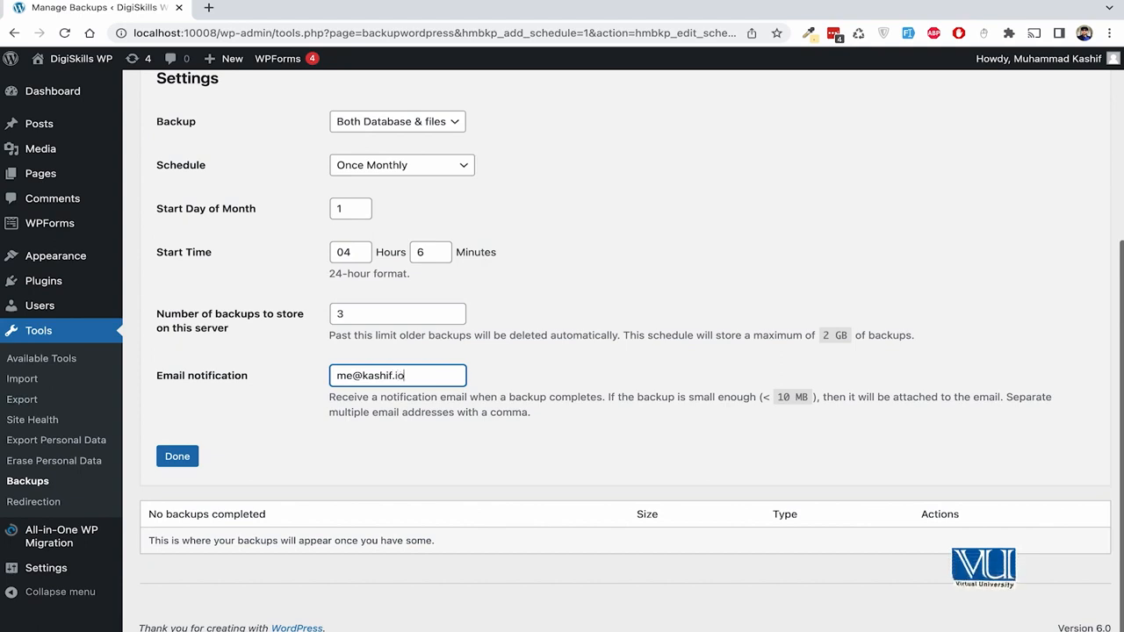
left_click(178, 456)
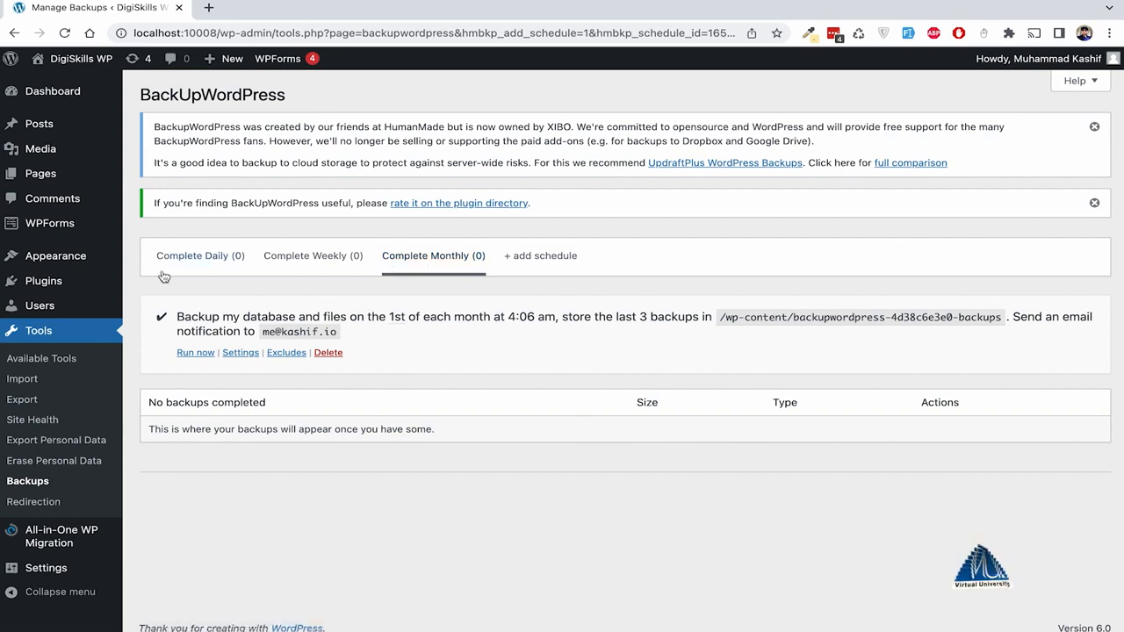
- Return to the Complete Daily schedule, run its backup now, and highlight the storage folder path
left_click(189, 264)
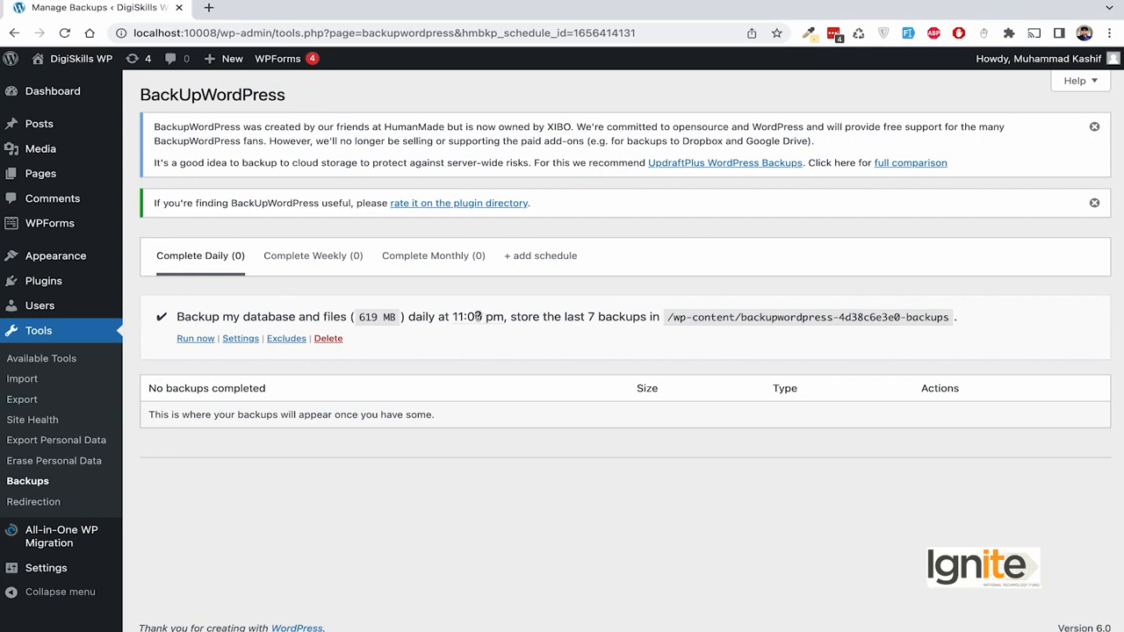
mouse_move(477, 317)
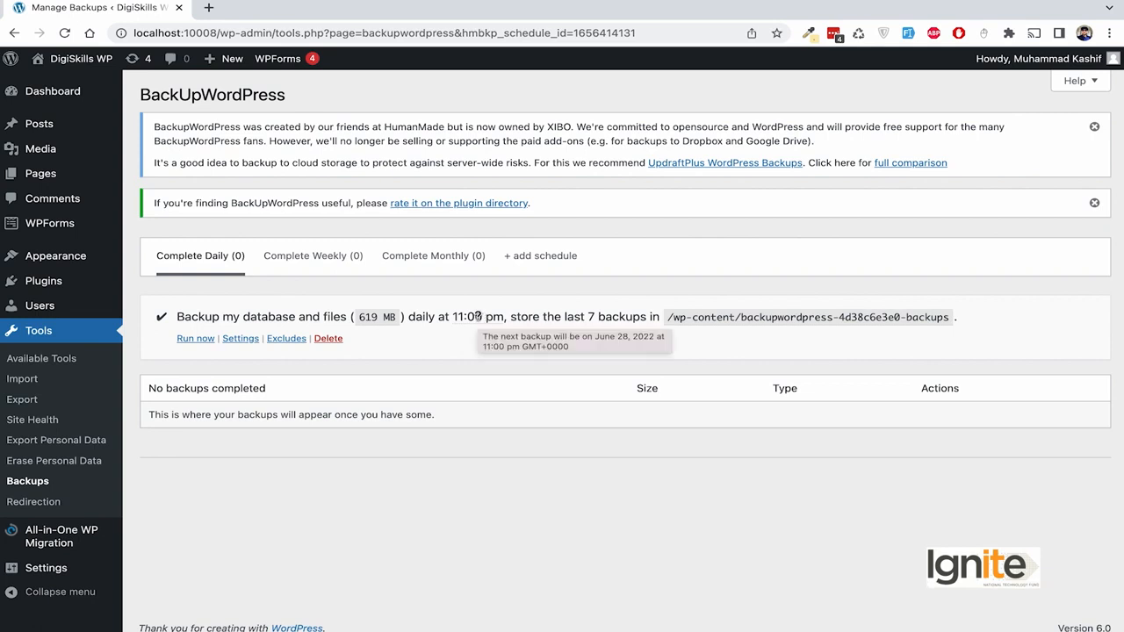
left_click(195, 338)
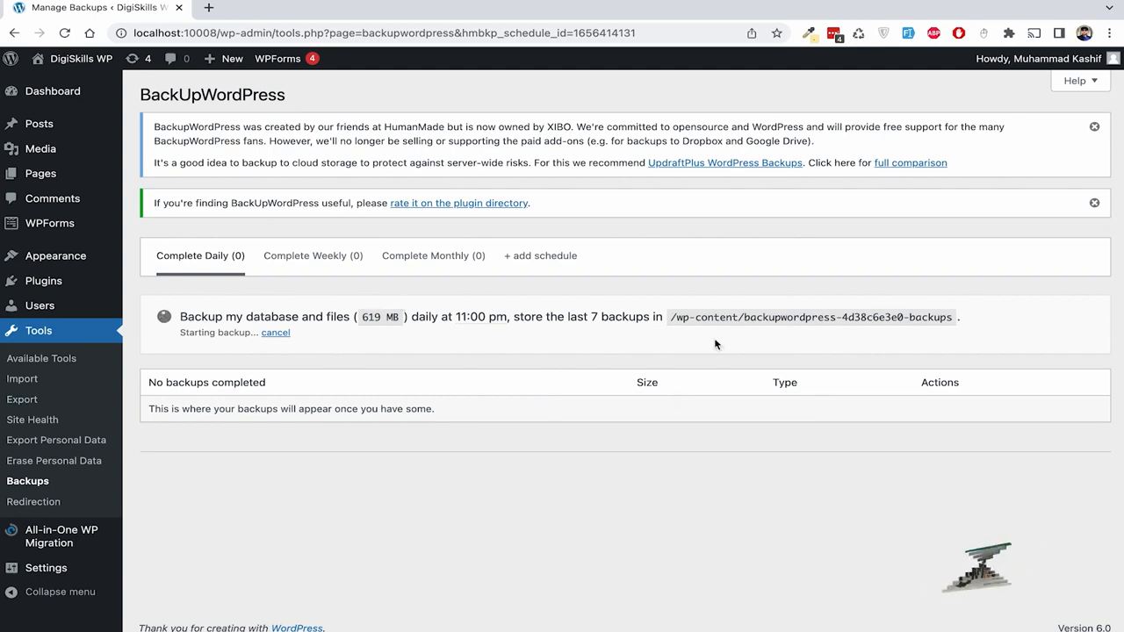
mouse_move(679, 319)
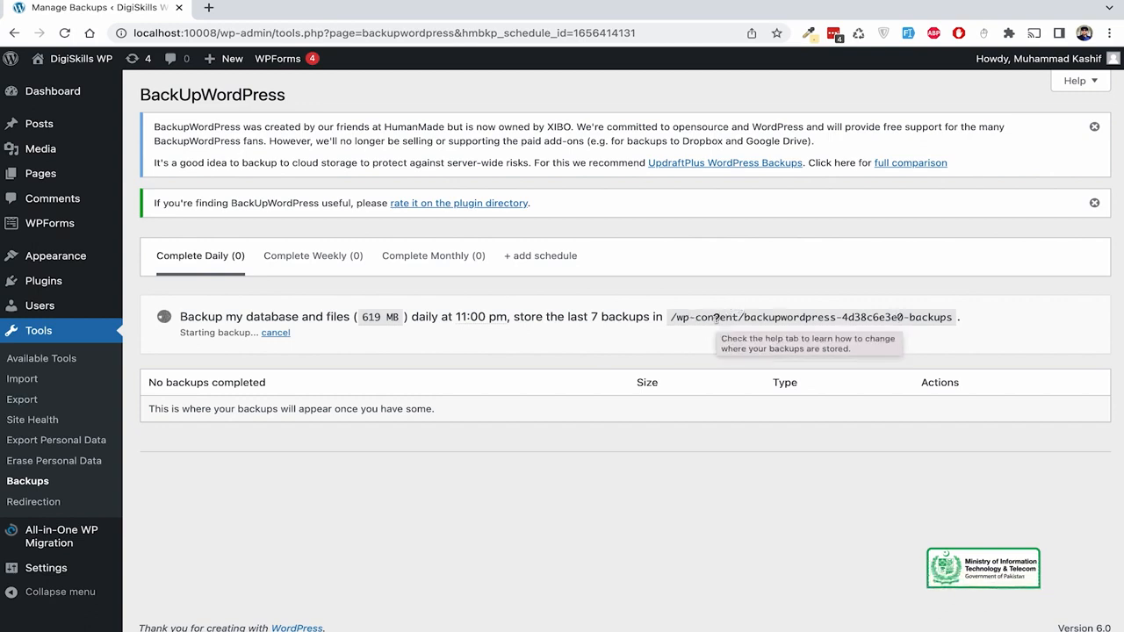
left_click_drag(749, 317, 953, 317)
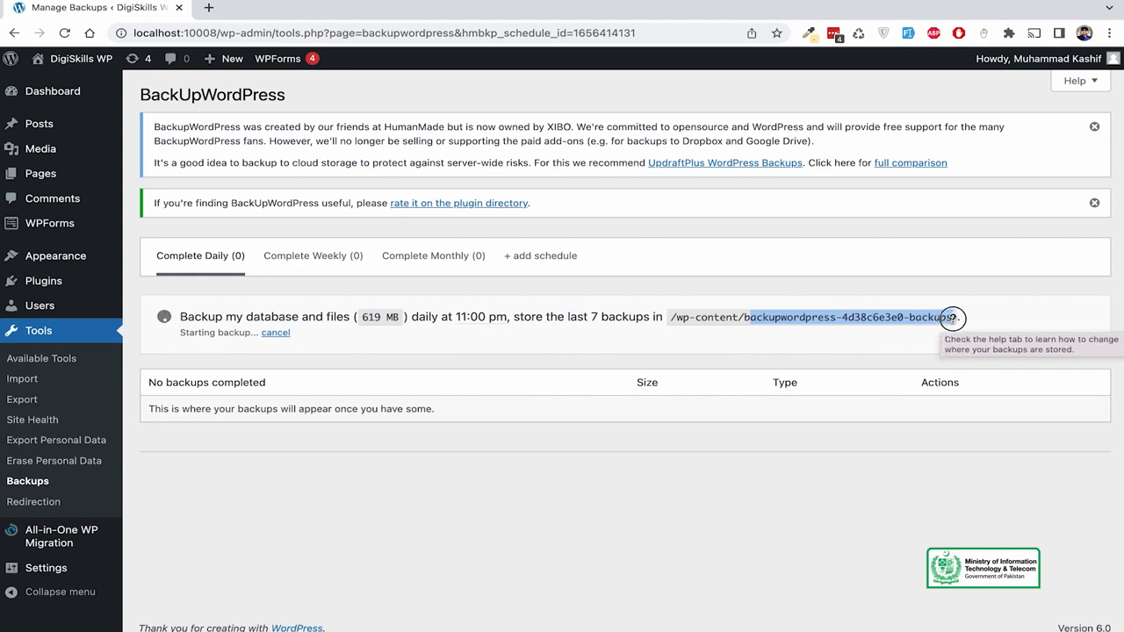